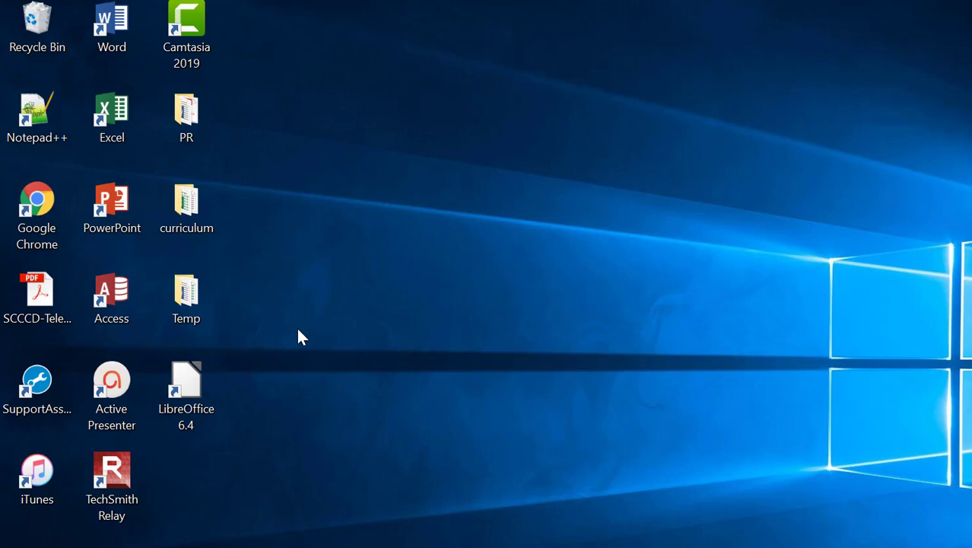
# Step: Launch LibreOffice 6.4 and run the Database Wizard for a new registered HSQLDB Embedded database
pyautogui.doubleClick(186, 388)
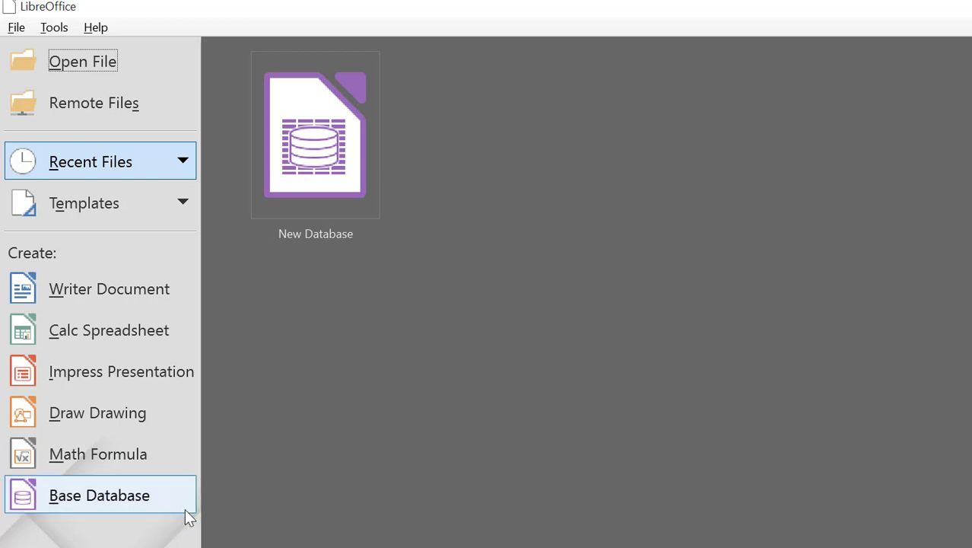
pyautogui.click(146, 496)
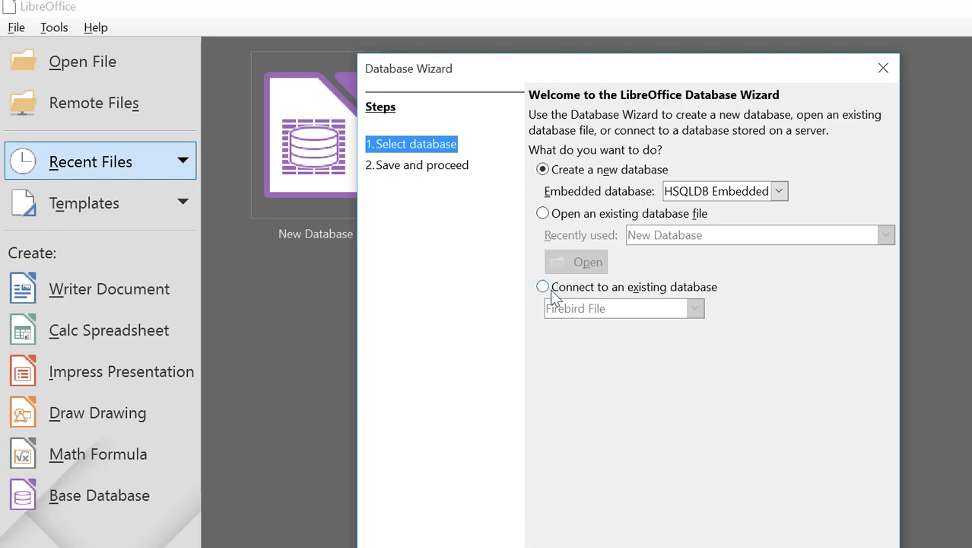
pyautogui.moveTo(674, 68); pyautogui.dragTo(544, 11)
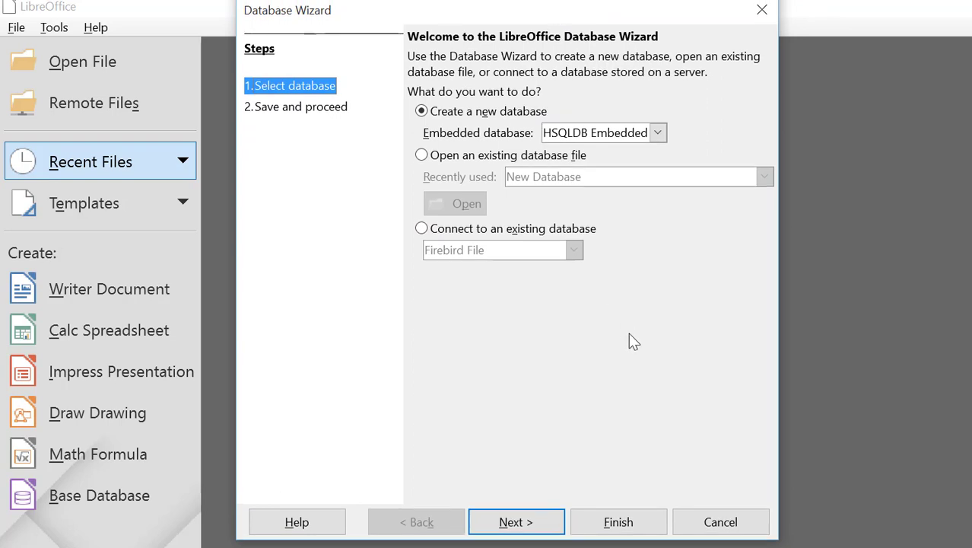
pyautogui.click(521, 522)
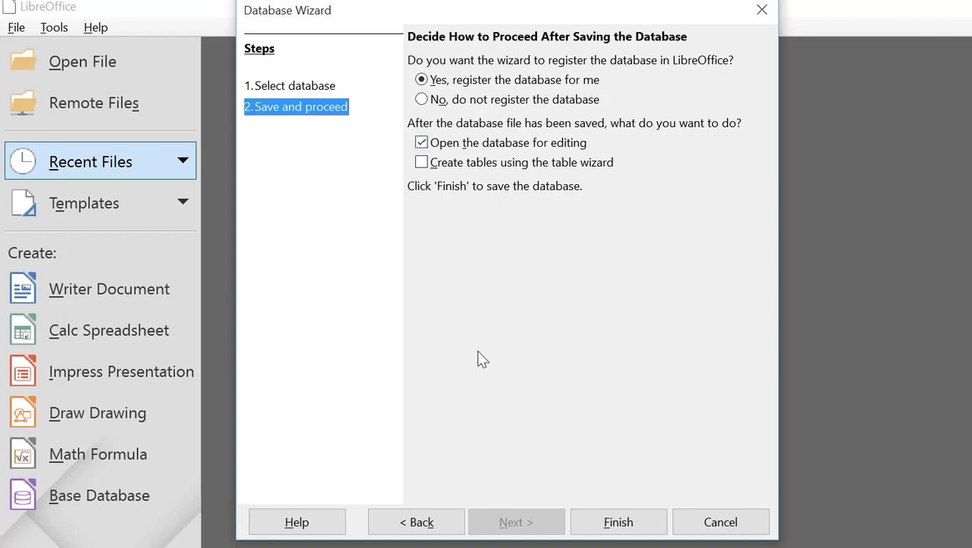
pyautogui.click(613, 525)
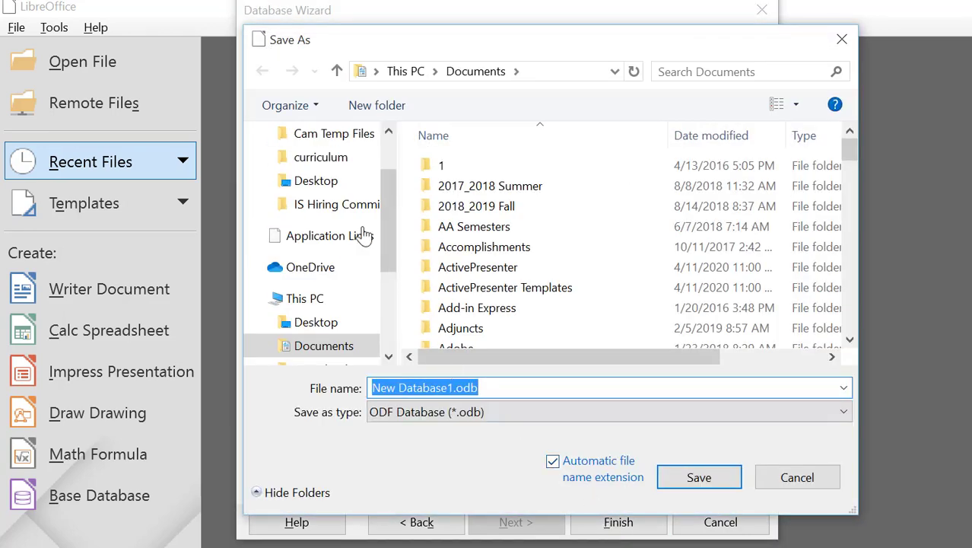
# Step: Choose the Desktop as the save location and replace the file name with the student's name-based database name
pyautogui.click(334, 183)
pyautogui.scroll(2, 385, 207)
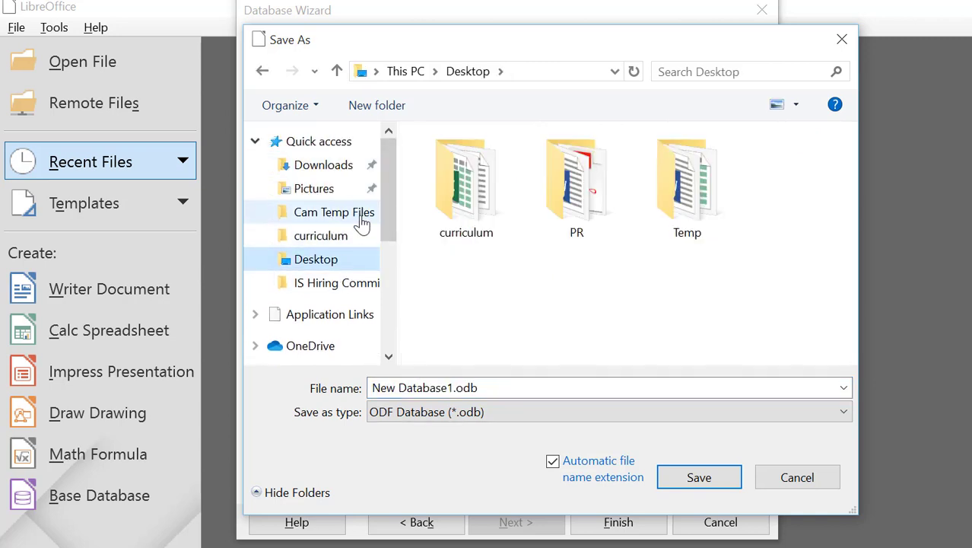
pyautogui.moveTo(384, 212)
pyautogui.mouseDown()
pyautogui.moveTo(385, 229)
pyautogui.moveTo(384, 214)
pyautogui.mouseUp()
pyautogui.click(451, 390)
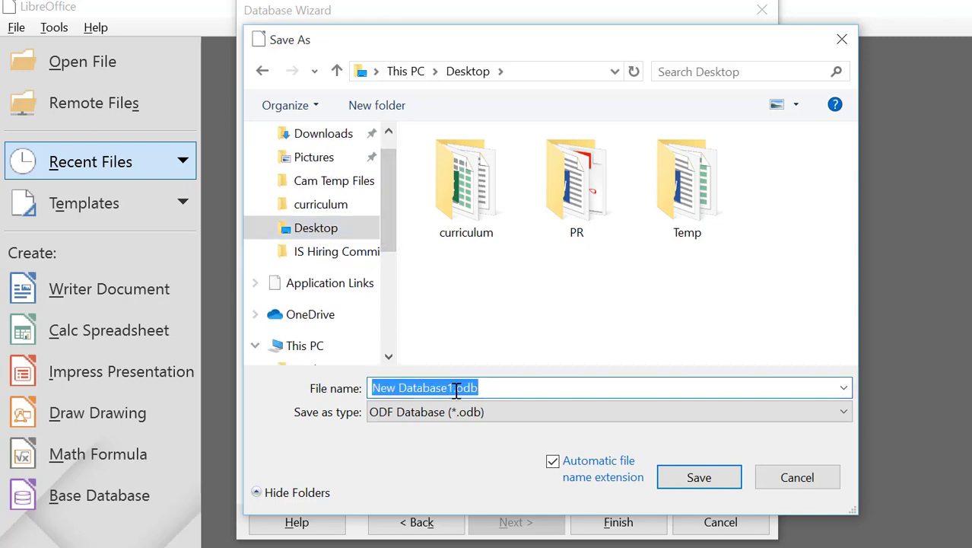
pyautogui.click(453, 388)
pyautogui.moveTo(454, 389); pyautogui.dragTo(370, 388)
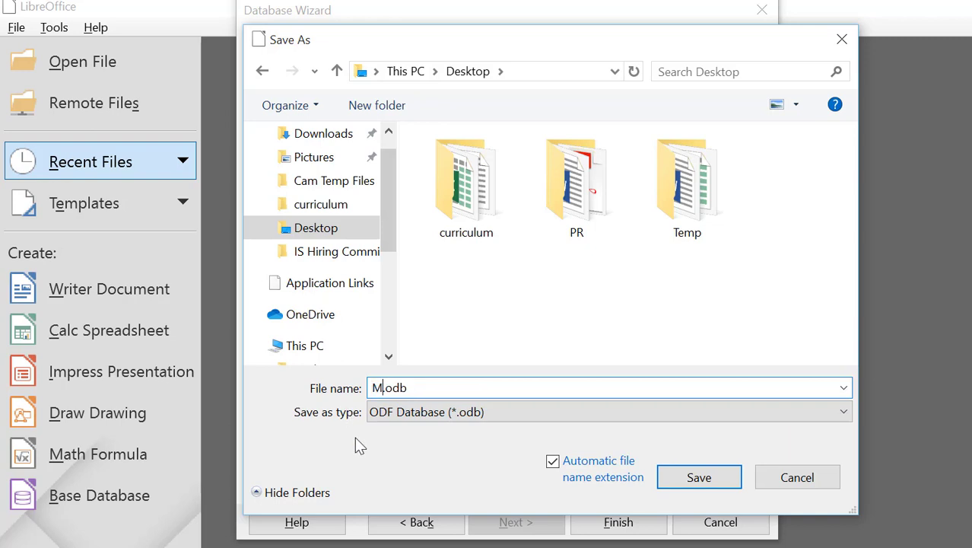
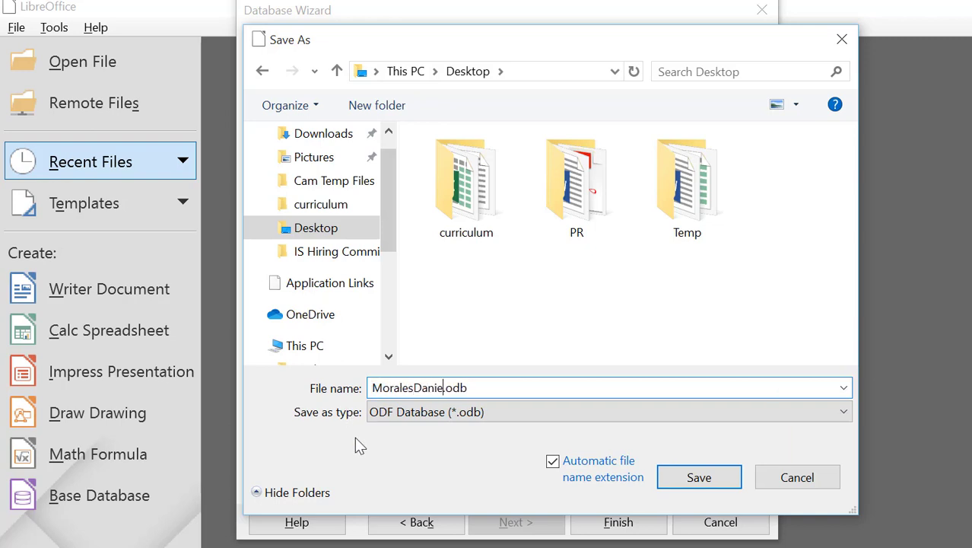
# Step: Save the .odb file and dismiss the Java runtime warning and the connection error
pyautogui.click(697, 479)
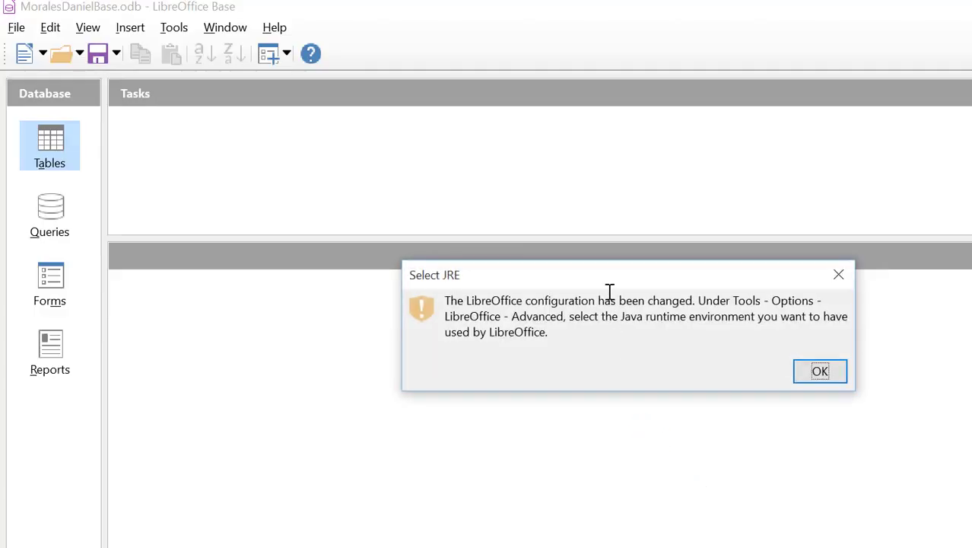
pyautogui.moveTo(604, 277); pyautogui.dragTo(480, 273)
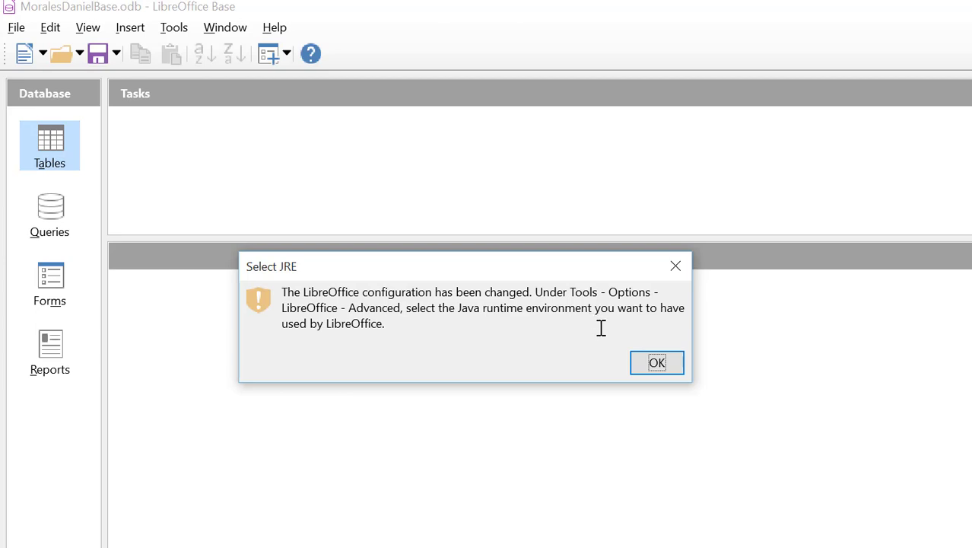
pyautogui.click(661, 360)
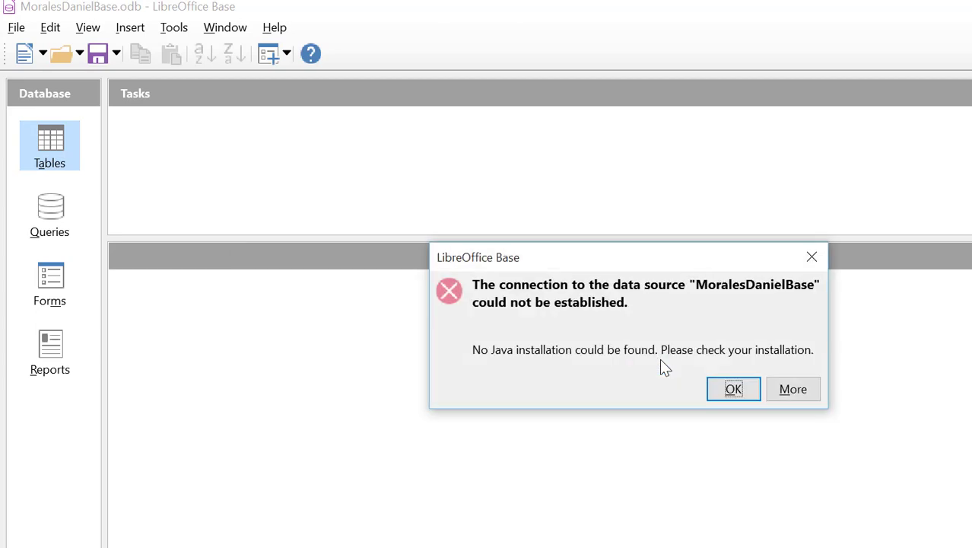
pyautogui.moveTo(646, 265); pyautogui.dragTo(530, 248)
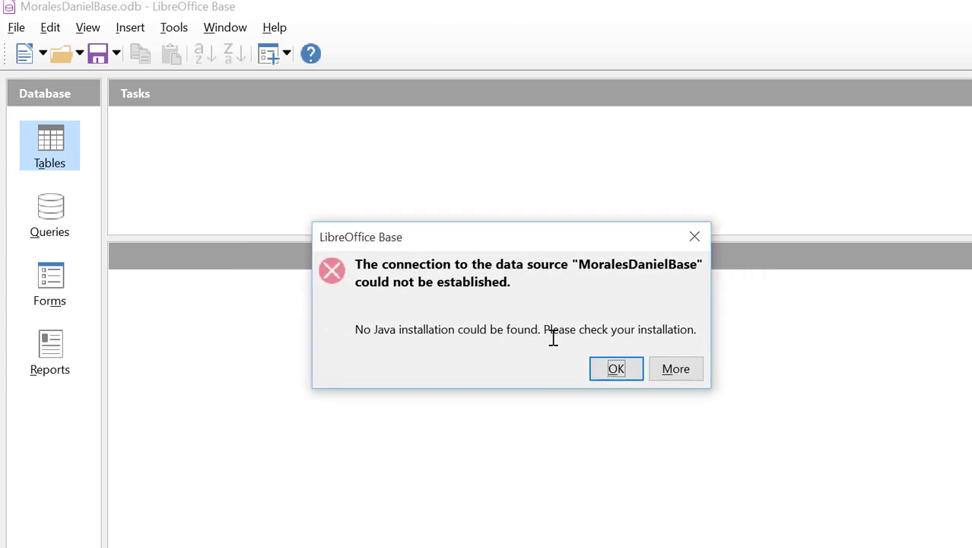
pyautogui.click(614, 370)
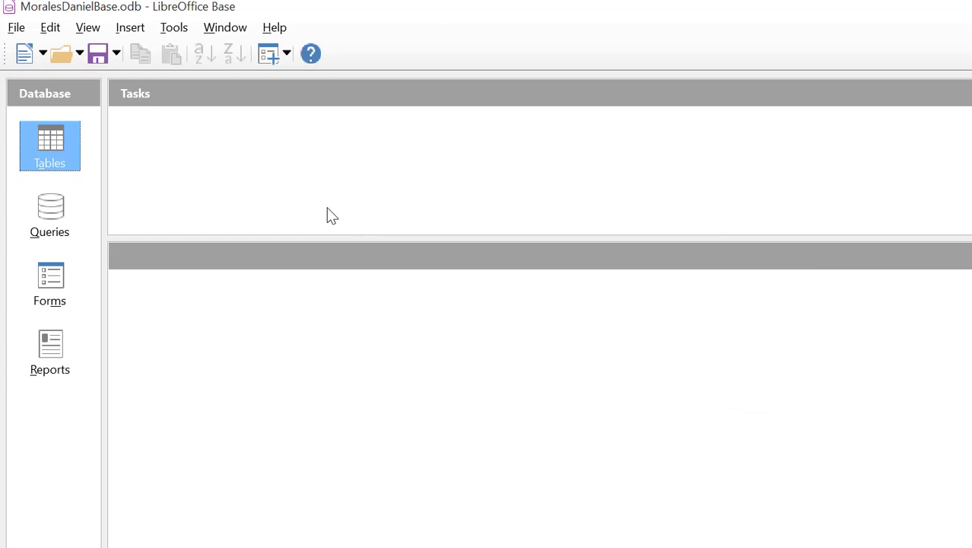
# Step: In Tools > Options > Advanced, select the Oracle Corporation Java runtime 1.8.0_171 and confirm
pyautogui.click(174, 30)
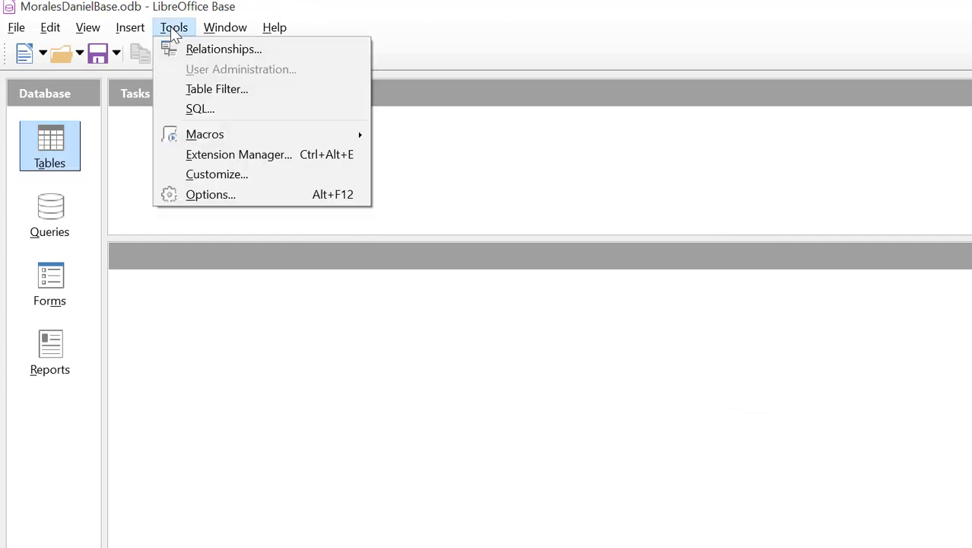
pyautogui.click(204, 194)
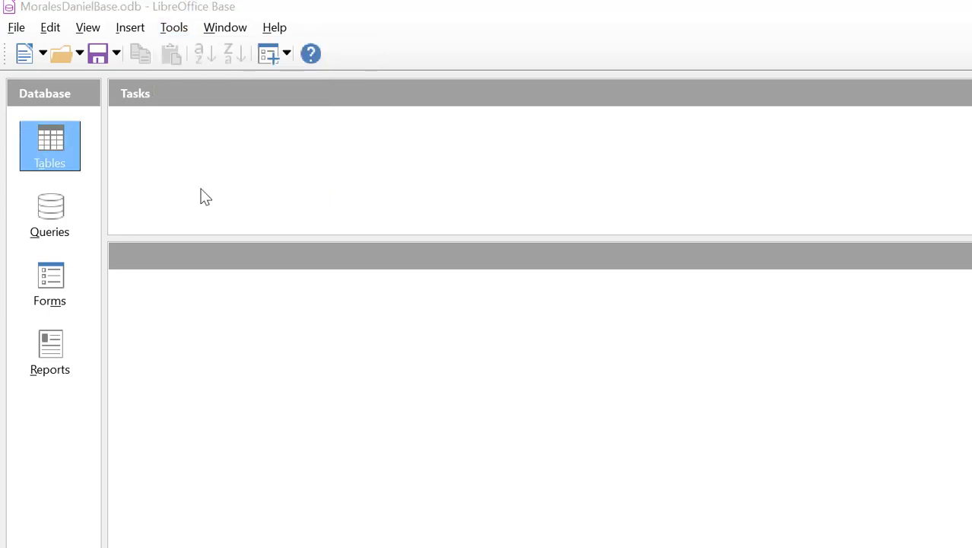
pyautogui.moveTo(286, 110); pyautogui.dragTo(141, 91)
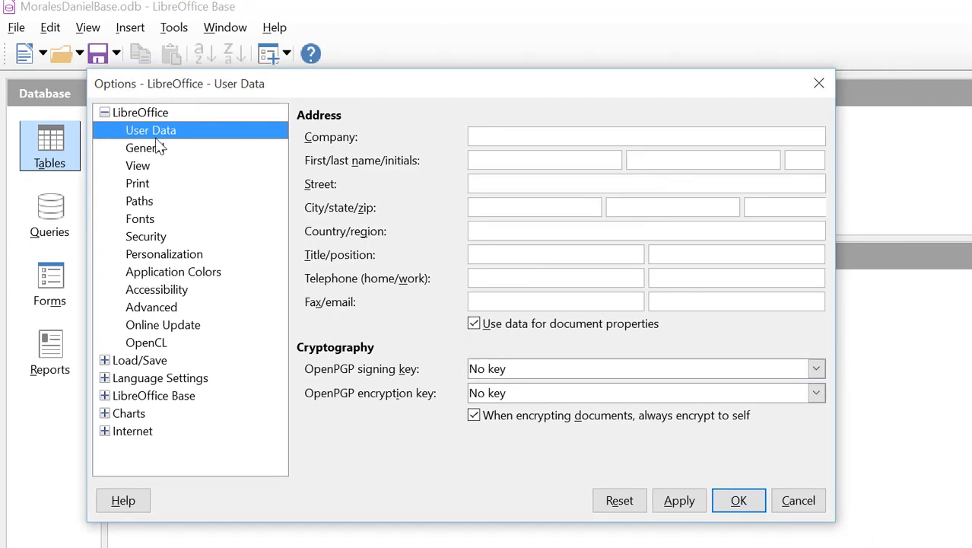
pyautogui.click(156, 308)
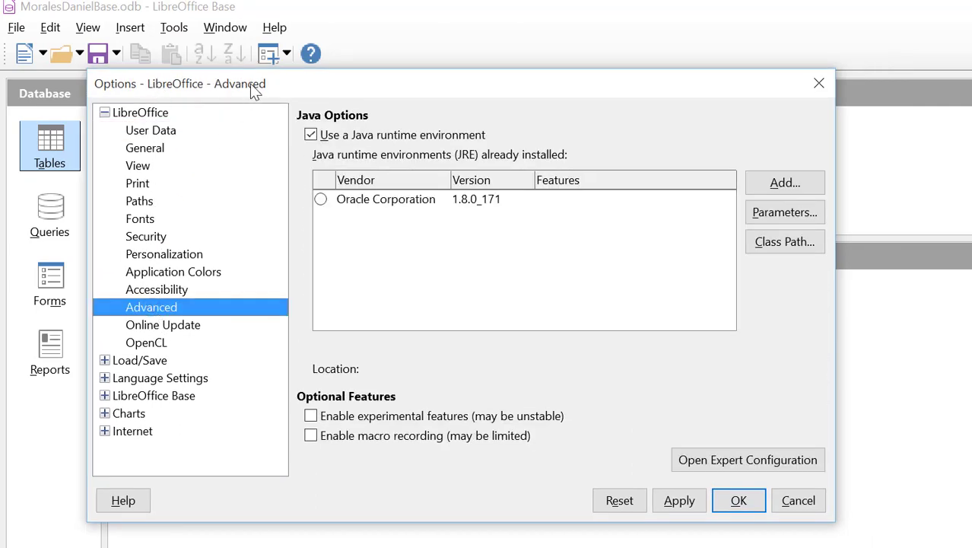
pyautogui.moveTo(256, 84); pyautogui.dragTo(200, 51)
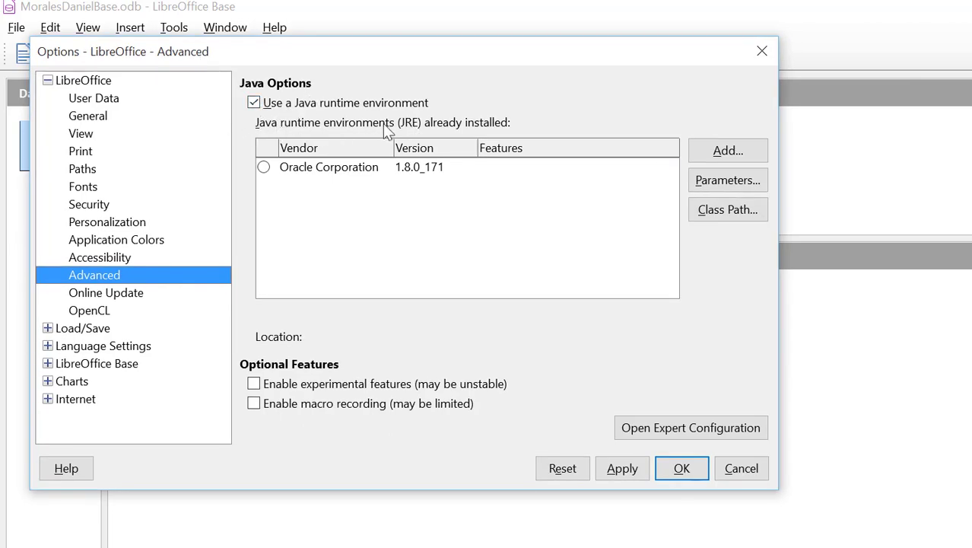
pyautogui.click(263, 167)
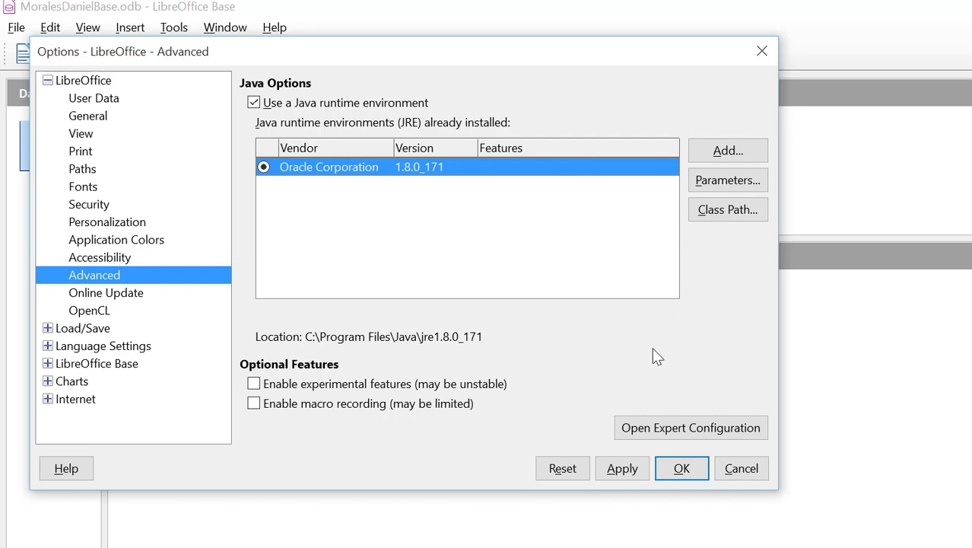
pyautogui.click(682, 470)
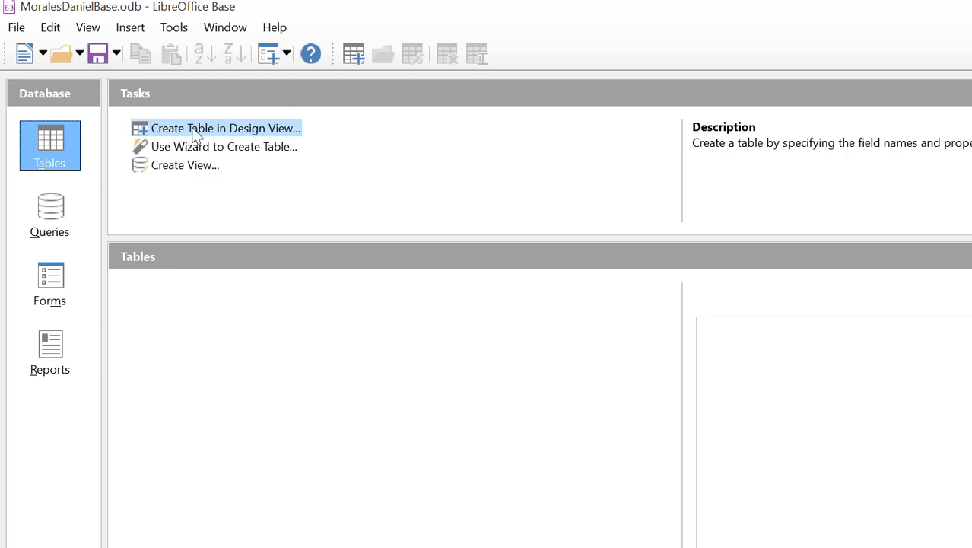
# Step: Enter the nine field names, ID through Notes, in a new table design, widening the Field Name column
pyautogui.click(214, 130)
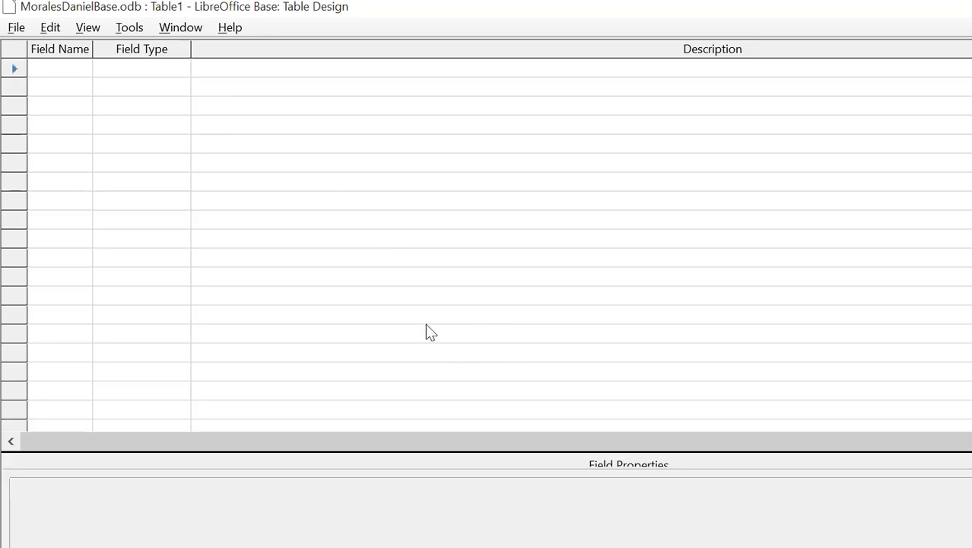
pyautogui.click(55, 72)
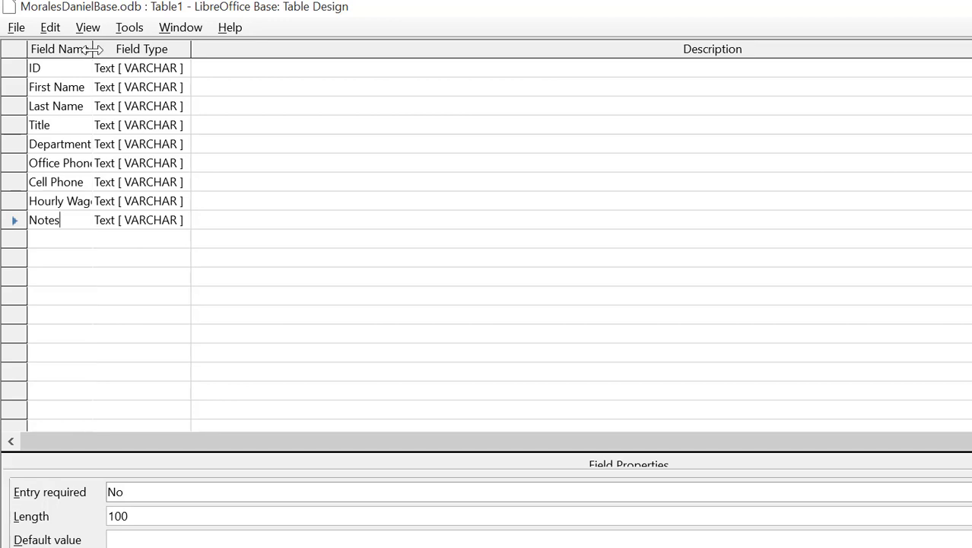
pyautogui.moveTo(93, 49); pyautogui.dragTo(108, 48)
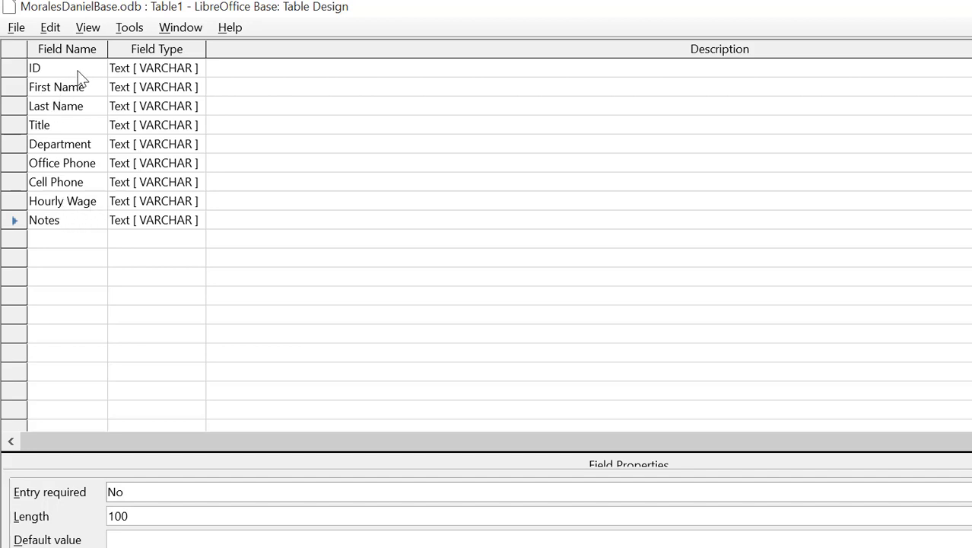
pyautogui.click(142, 70)
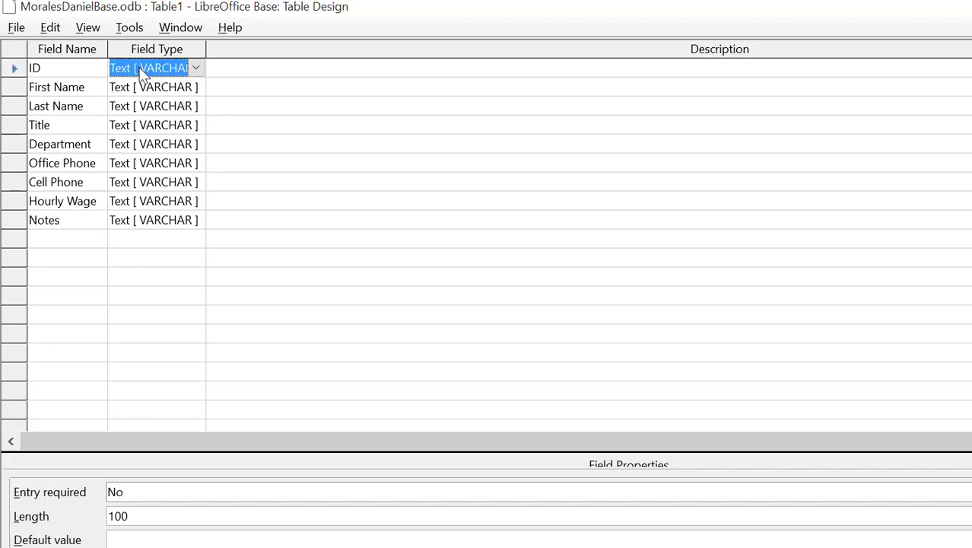
pyautogui.click(197, 68)
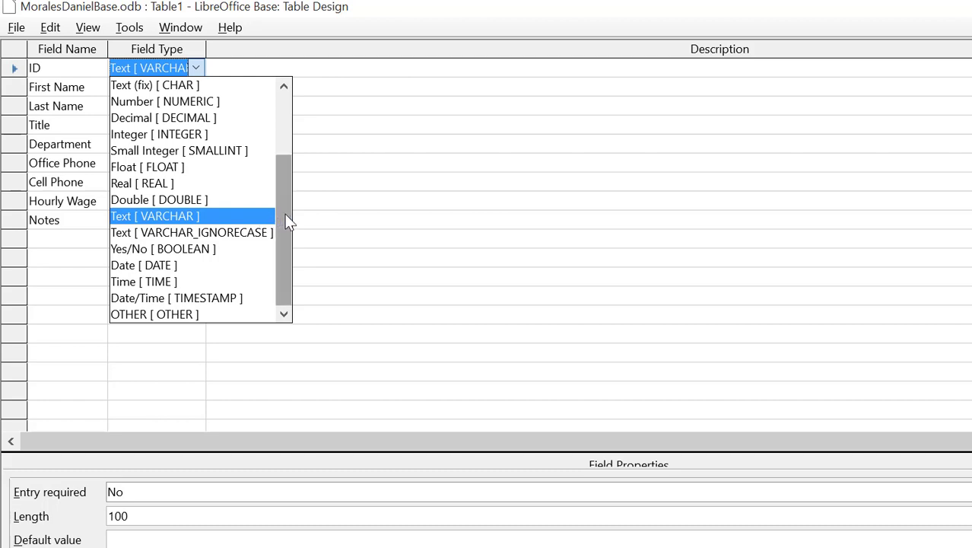
pyautogui.moveTo(288, 219)
pyautogui.mouseDown()
pyautogui.moveTo(278, 147)
pyautogui.moveTo(280, 222)
pyautogui.mouseUp()
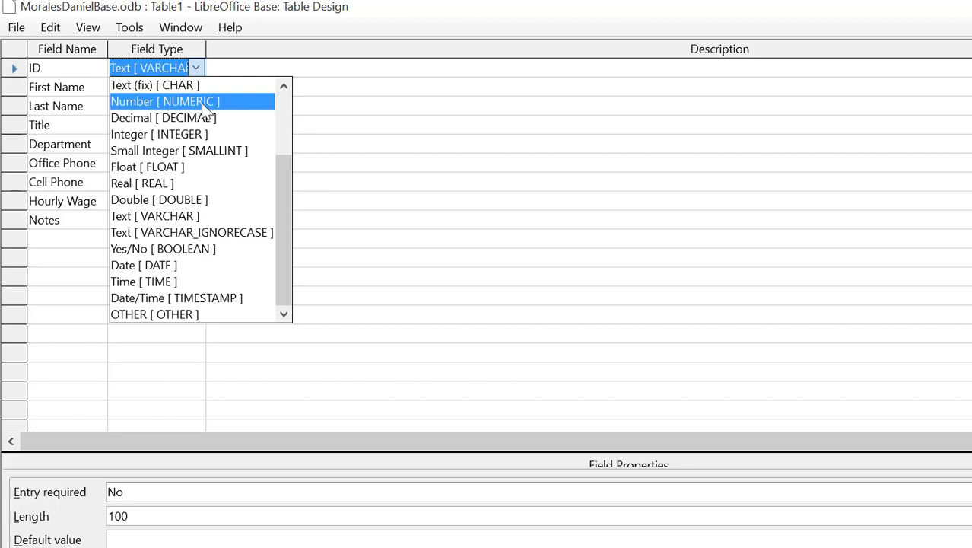
pyautogui.click(190, 215)
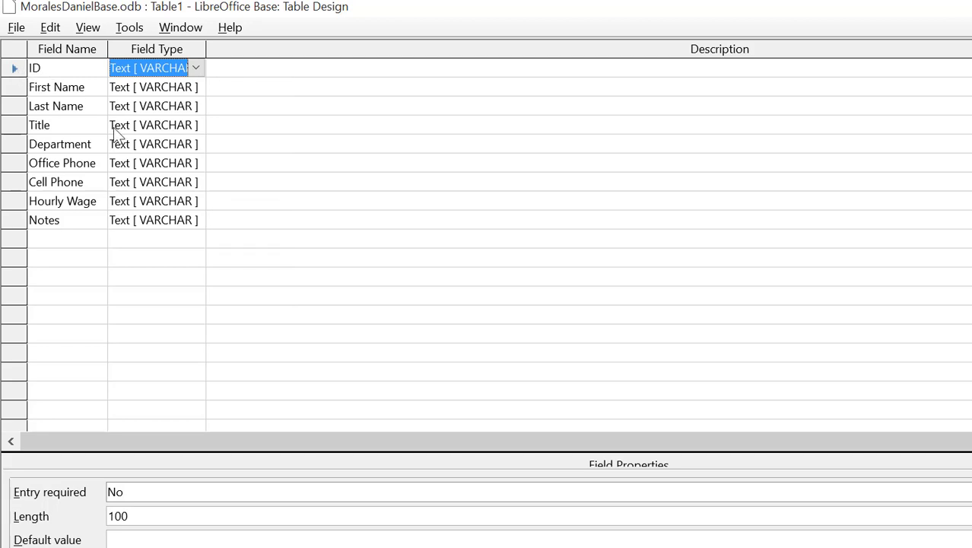
pyautogui.press('Left')
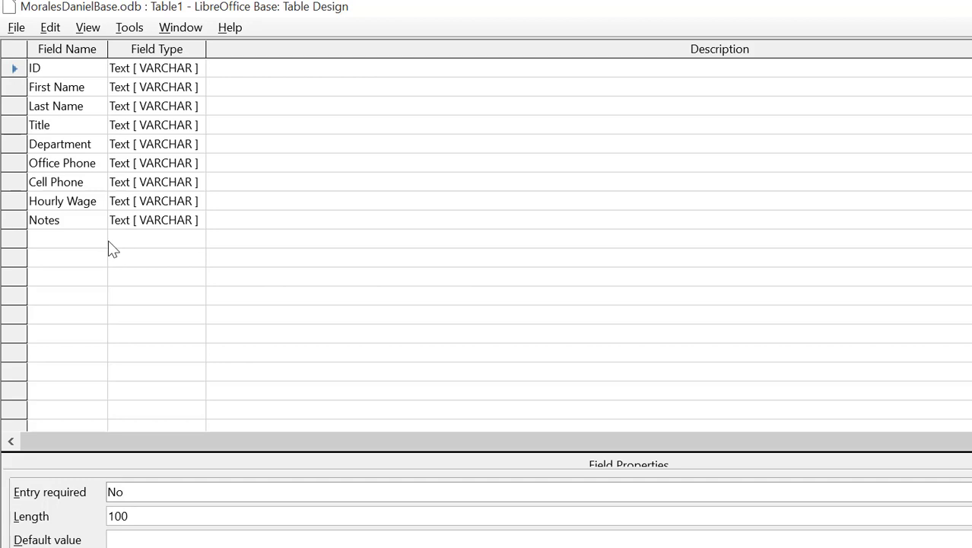
# Step: Set the ID field as Primary Key from its row's context menu
pyautogui.rightClick(15, 68)
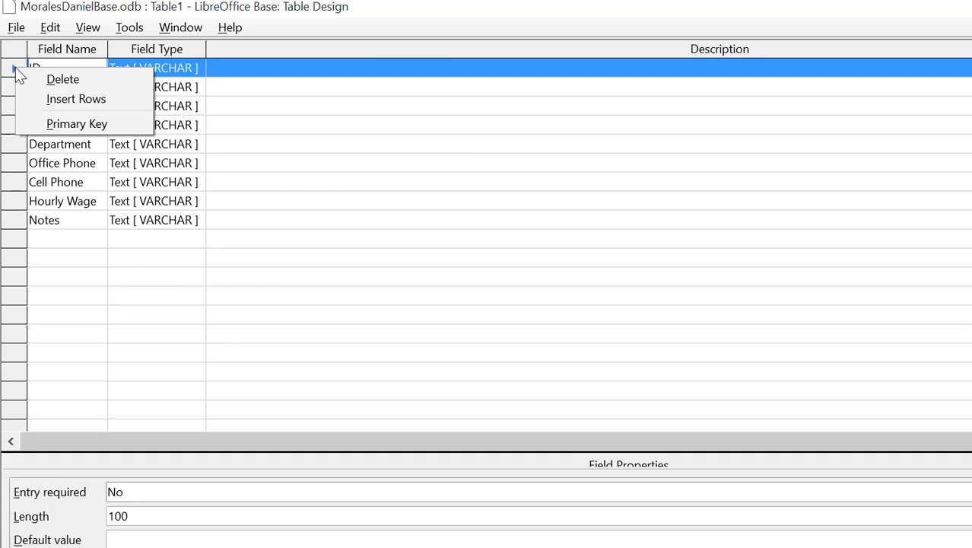
pyautogui.click(77, 124)
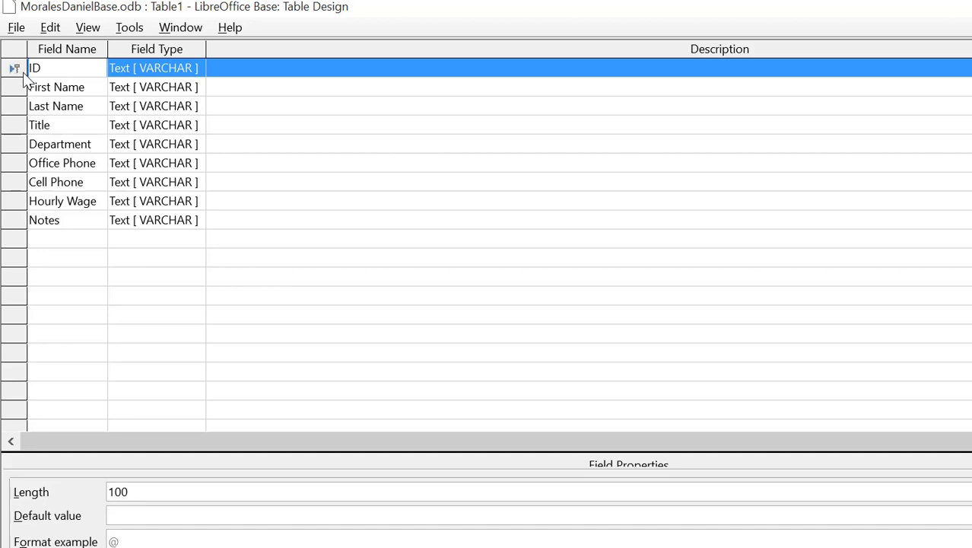
pyautogui.click(89, 88)
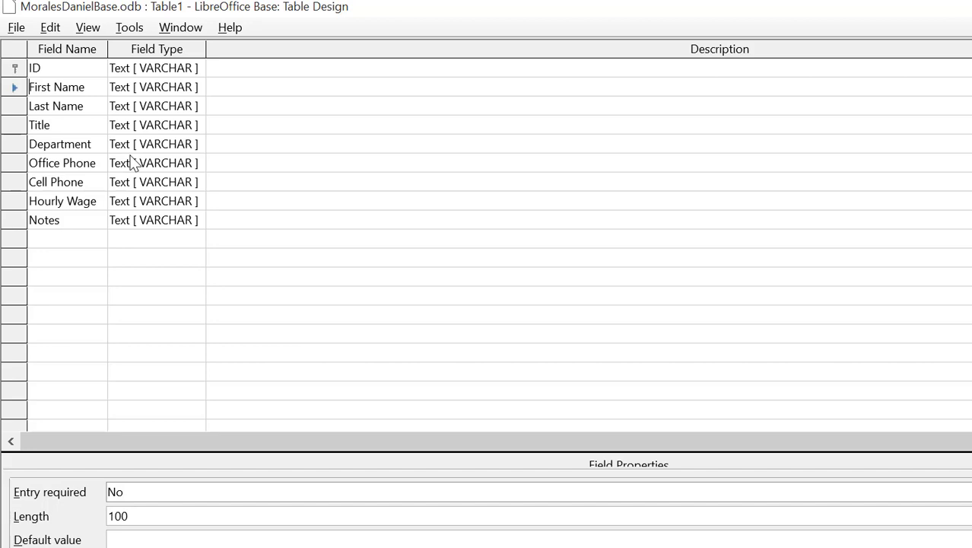
# Step: Change the ID field's type from Text [VARCHAR] to Number [NUMERIC]
pyautogui.press('Up')
pyautogui.press('Tab')
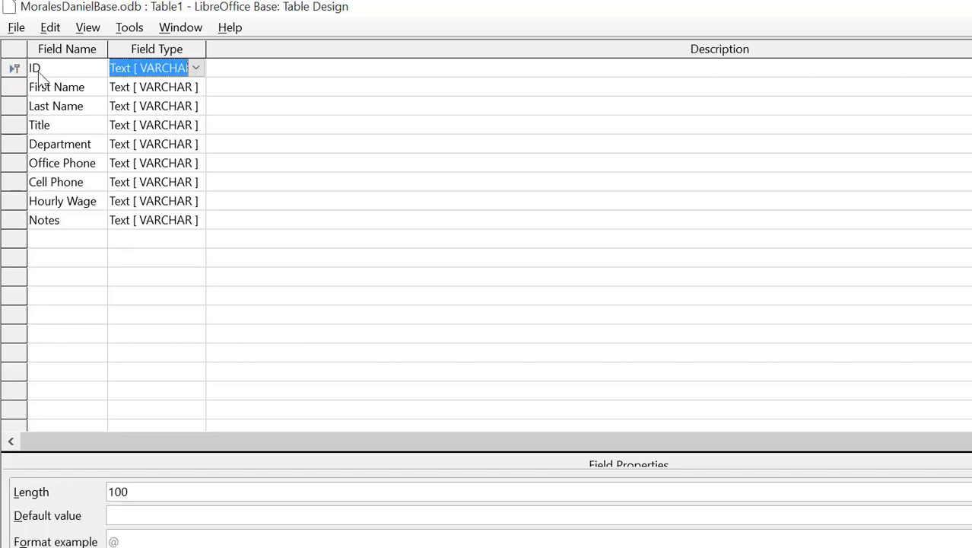
pyautogui.click(196, 69)
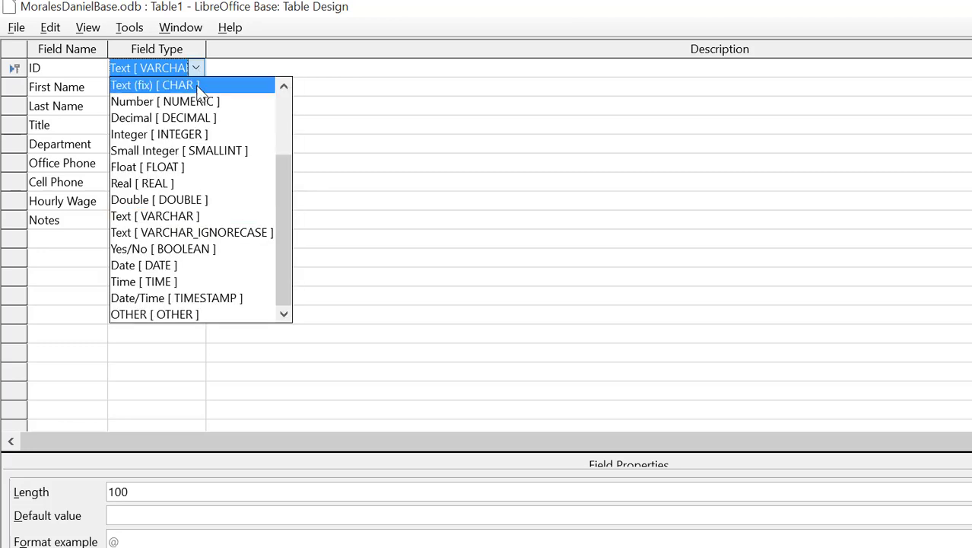
pyautogui.click(195, 103)
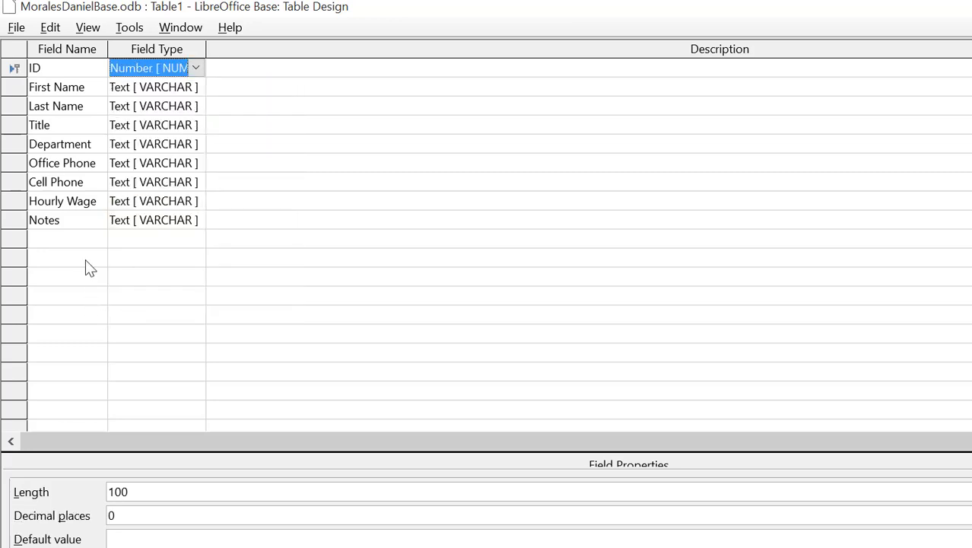
pyautogui.press('Down')
pyautogui.press('Down')
pyautogui.press('Down')
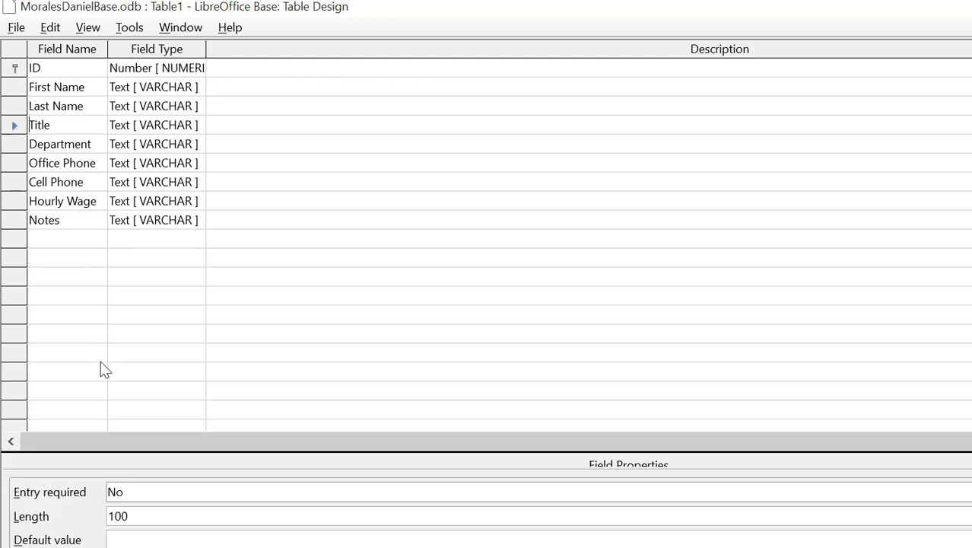
pyautogui.click(69, 126)
# Step: Give Hourly Wage the Decimal [DECIMAL] type with 2 decimal places
pyautogui.click(99, 207)
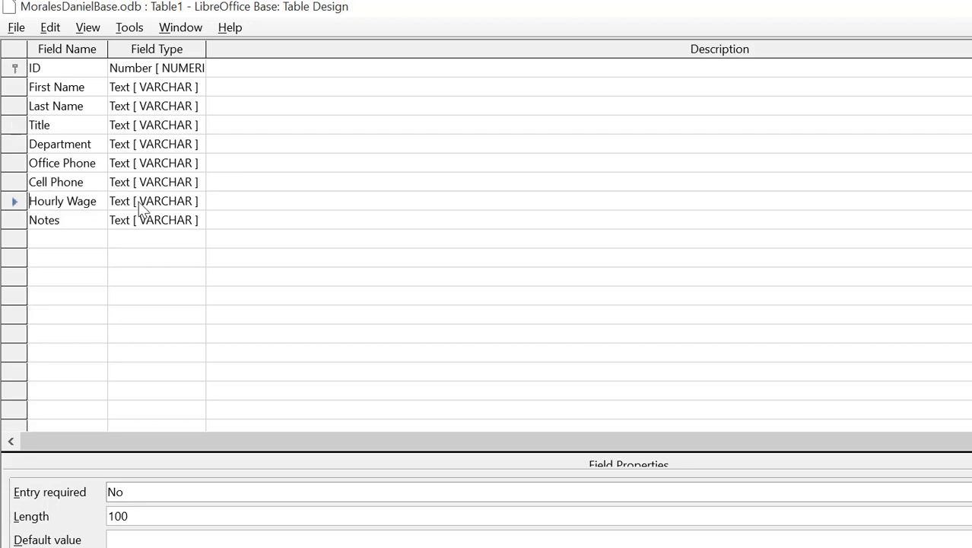
pyautogui.click(194, 203)
pyautogui.click(197, 202)
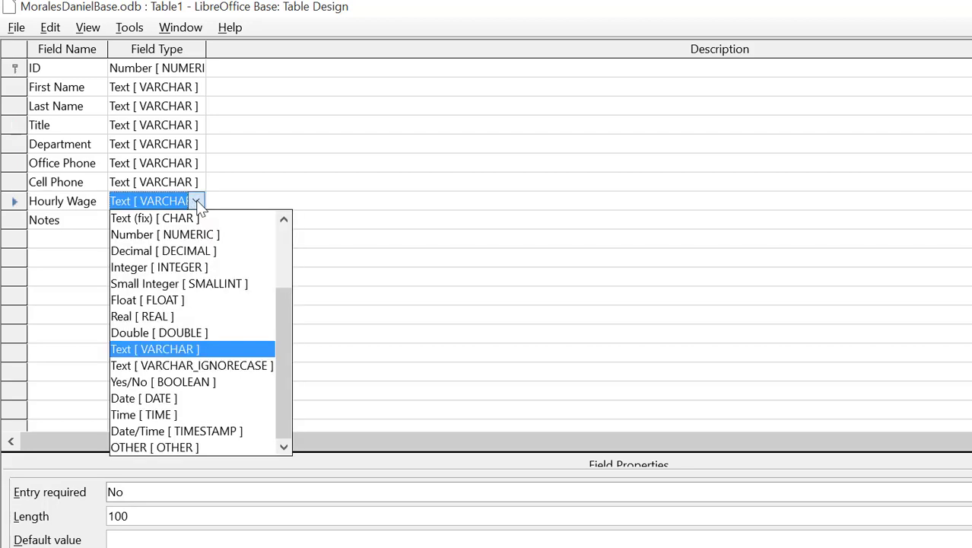
pyautogui.click(198, 250)
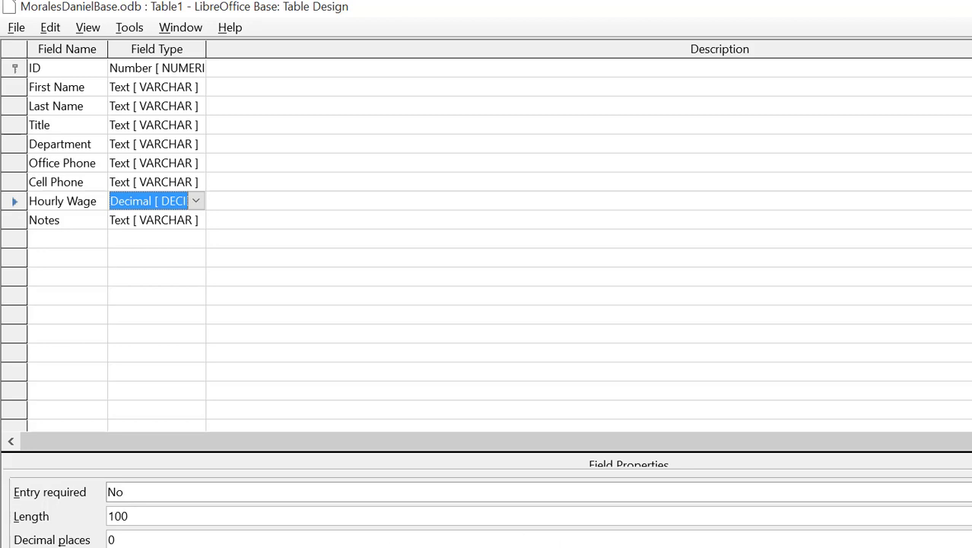
pyautogui.click(111, 539)
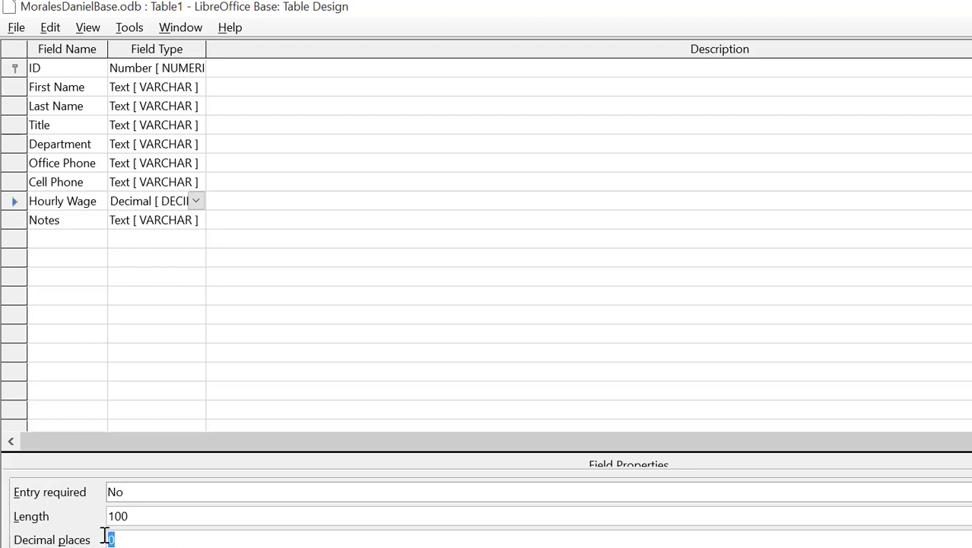
pyautogui.write('2')
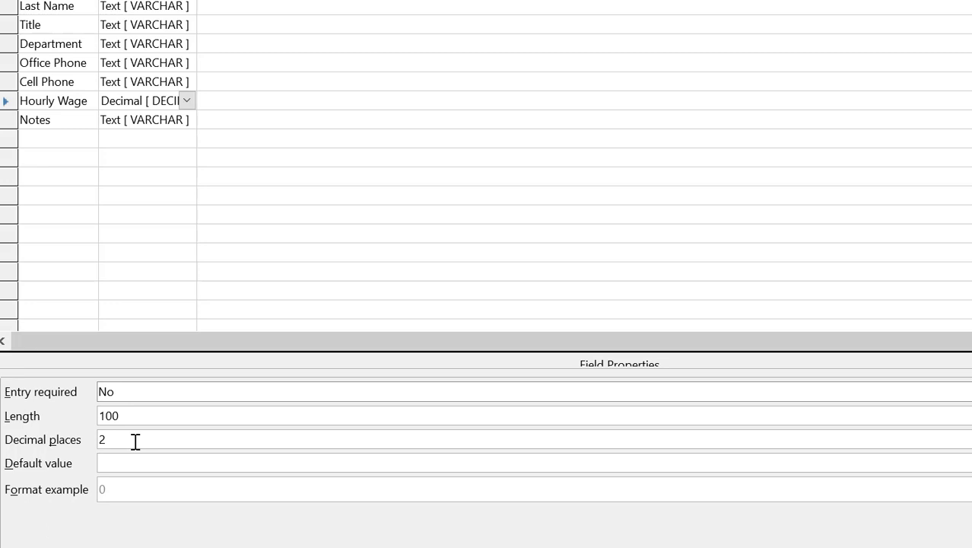
# Step: Keep Notes as Text [VARCHAR] and change its length from 100 to 200
pyautogui.click(59, 120)
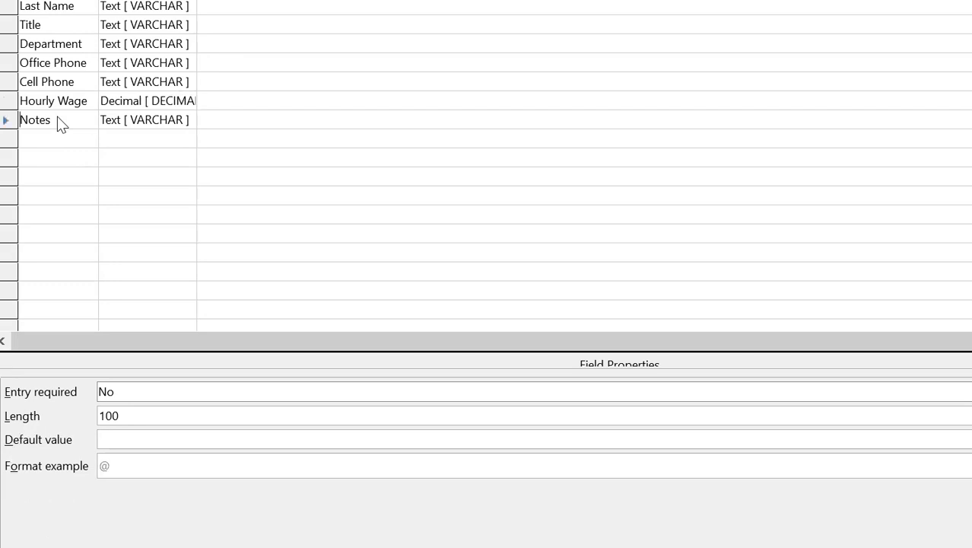
pyautogui.click(176, 128)
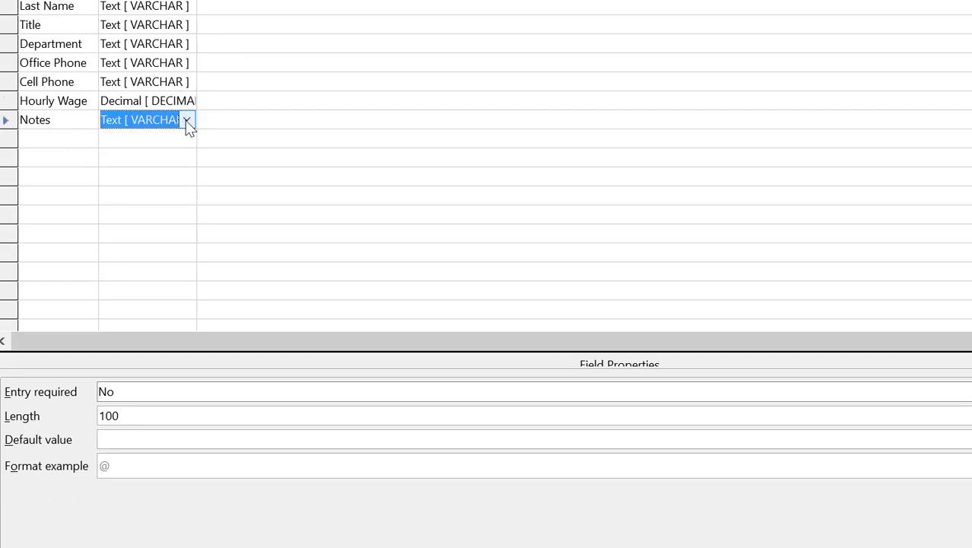
pyautogui.click(187, 121)
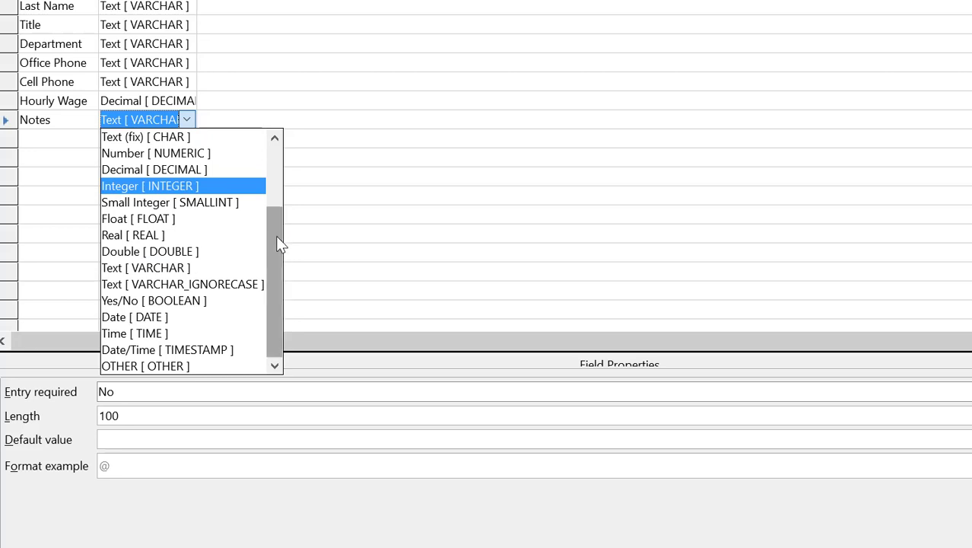
pyautogui.moveTo(277, 262)
pyautogui.mouseDown()
pyautogui.moveTo(275, 192)
pyautogui.moveTo(274, 250)
pyautogui.mouseUp()
pyautogui.click(214, 284)
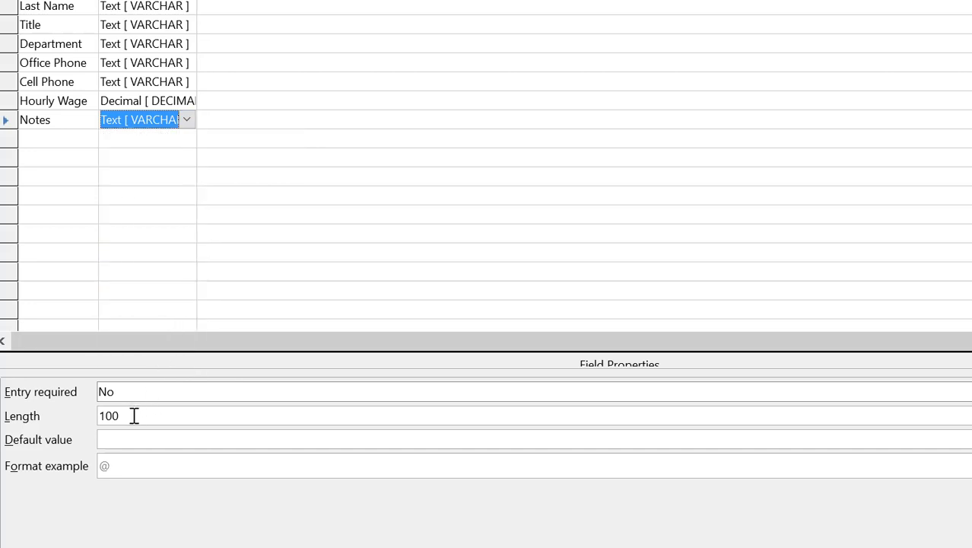
pyautogui.moveTo(134, 415); pyautogui.dragTo(99, 419)
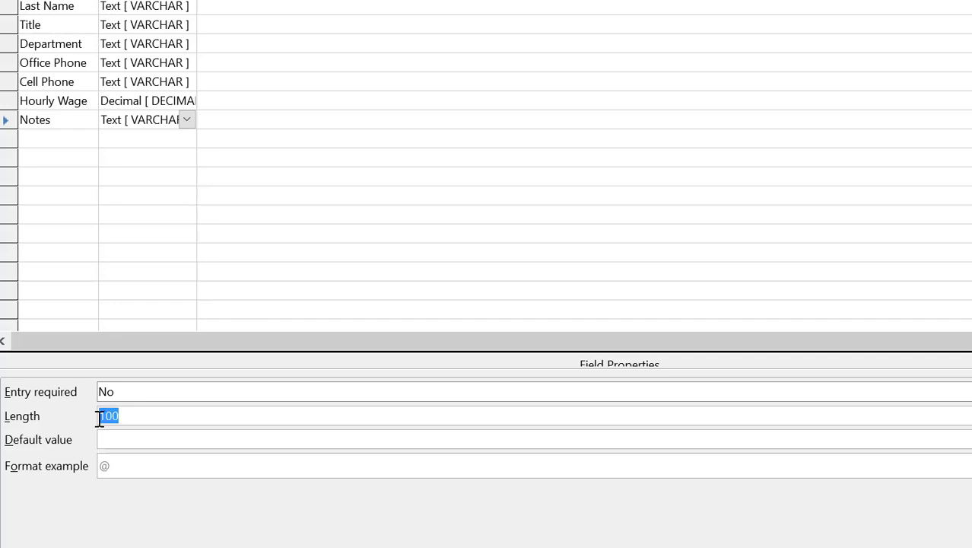
pyautogui.write('200')
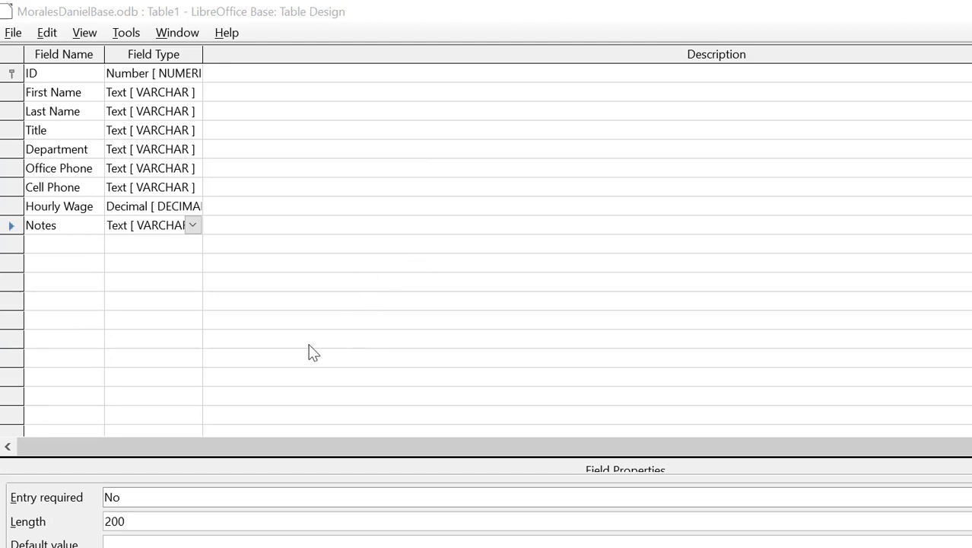
# Step: Save the table design through File > Save under the name Employees
pyautogui.click(340, 18)
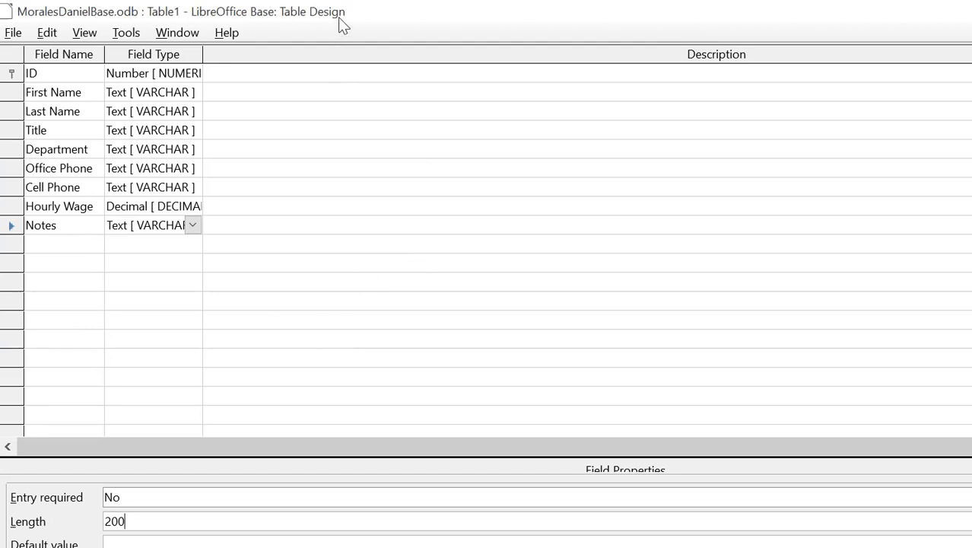
pyautogui.click(14, 34)
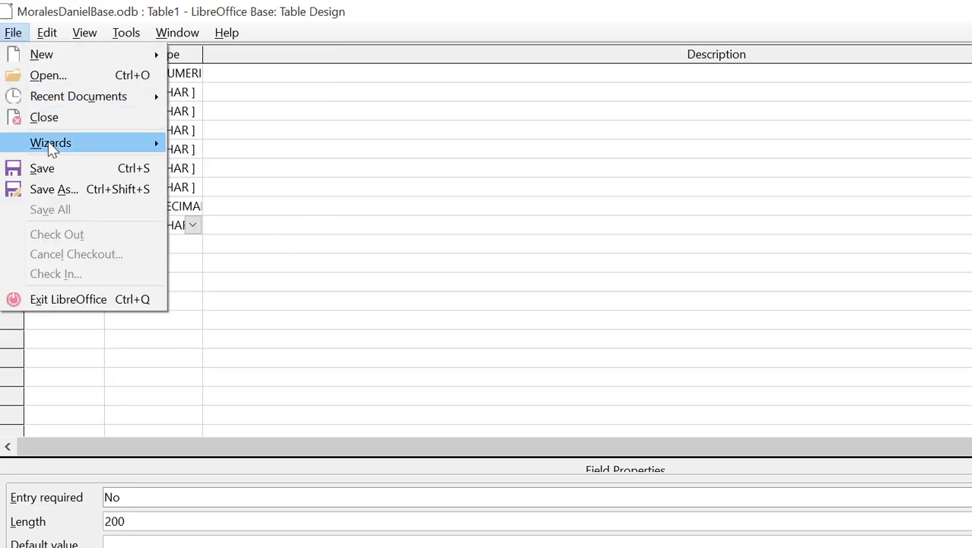
pyautogui.click(48, 167)
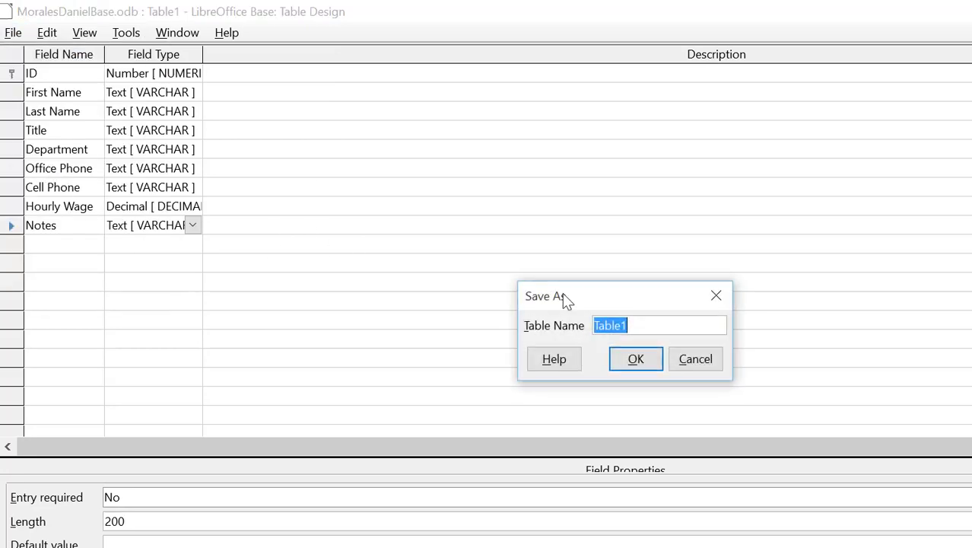
pyautogui.moveTo(564, 299); pyautogui.dragTo(393, 276)
pyautogui.write('E')
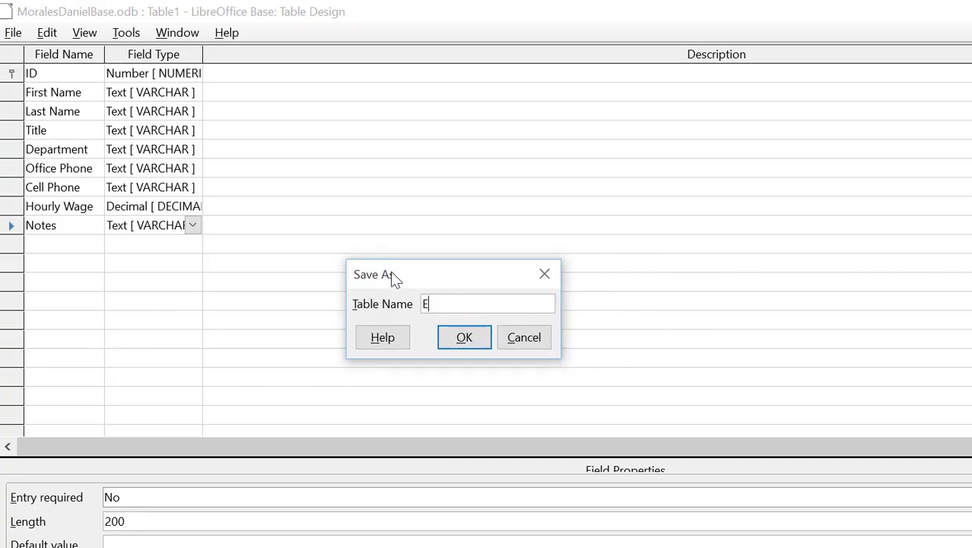
pyautogui.write('mployees')
pyautogui.click(466, 339)
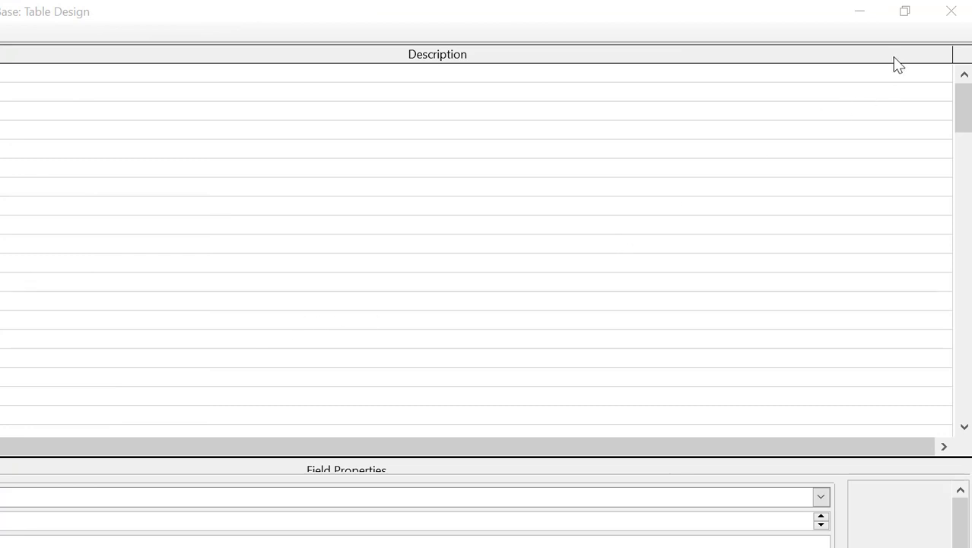
# Step: Close Table Design and open the Employees table to view its nine empty columns, ID through Notes
pyautogui.click(947, 17)
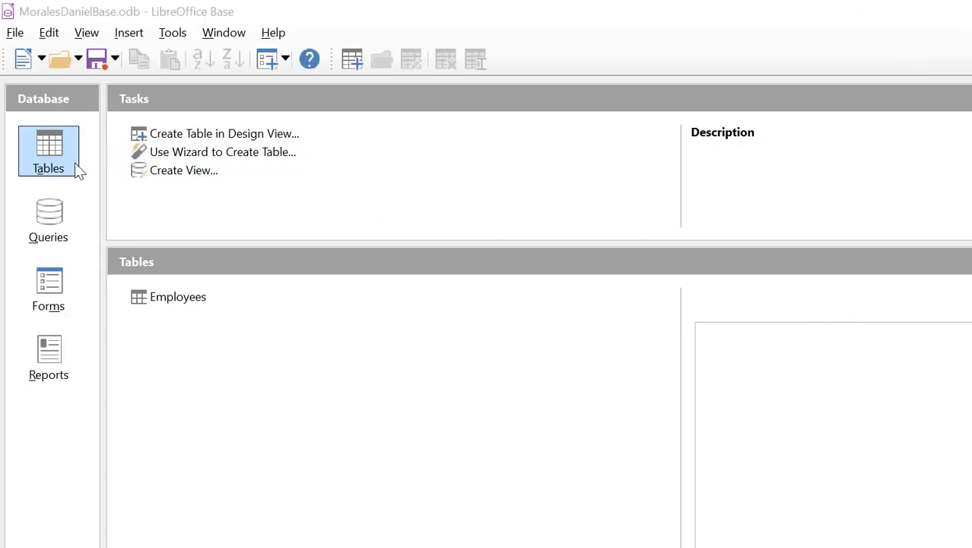
pyautogui.doubleClick(161, 298)
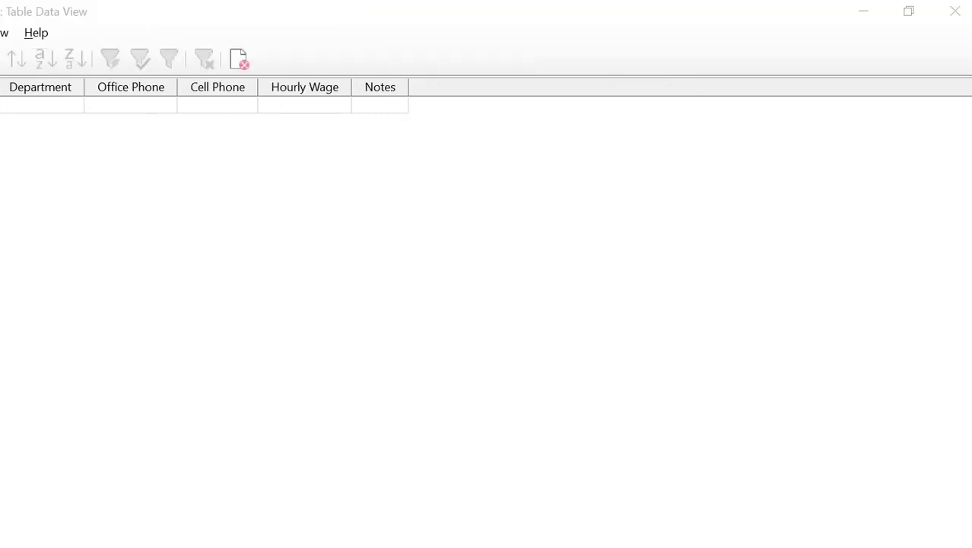
# Step: Close the Employees data view and switch the database window to Forms
pyautogui.click(955, 13)
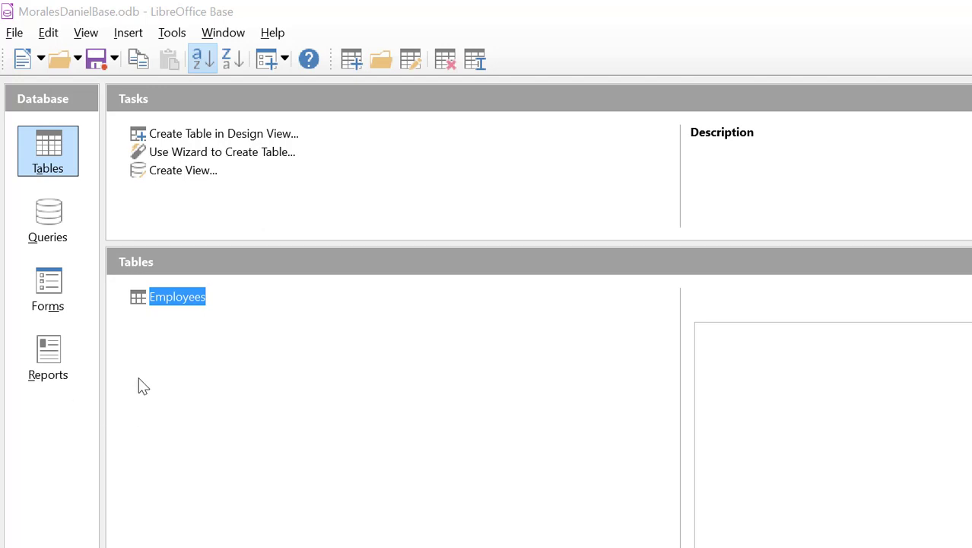
pyautogui.click(53, 294)
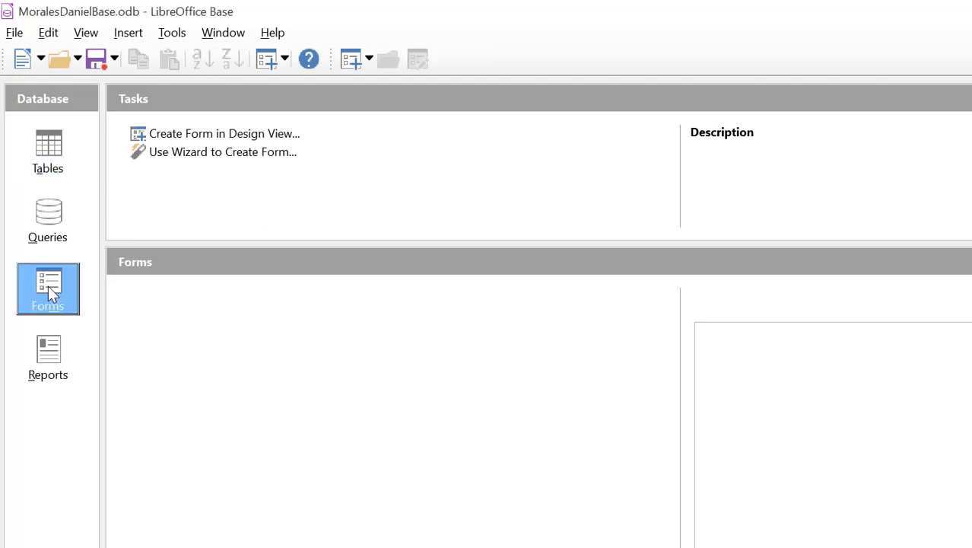
# Step: Launch the Form Wizard and move its window aside
pyautogui.click(203, 157)
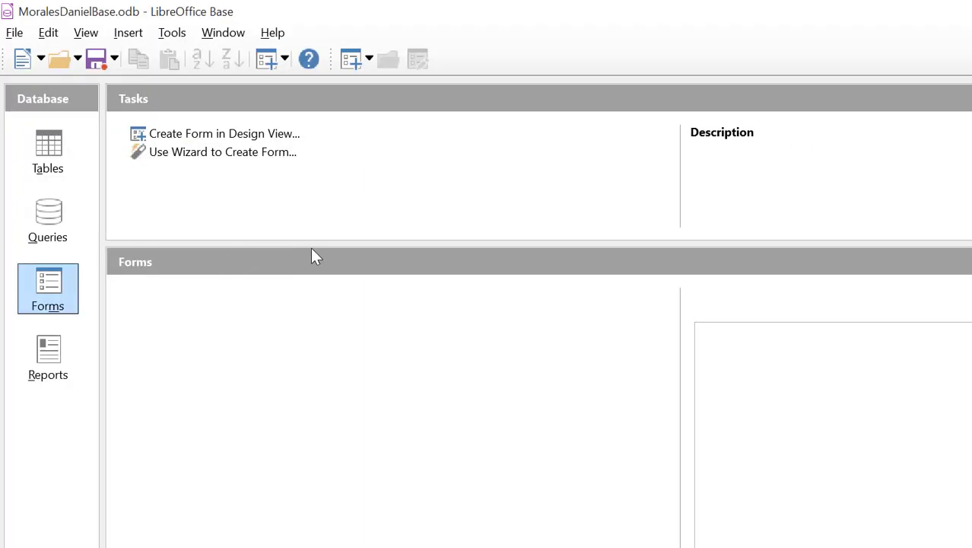
pyautogui.click(222, 155)
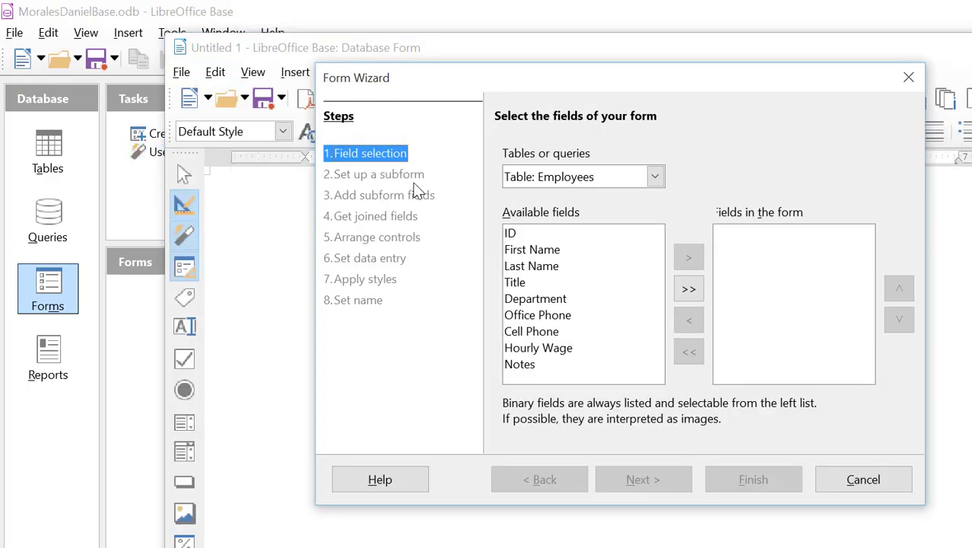
pyautogui.moveTo(475, 79); pyautogui.dragTo(325, 104)
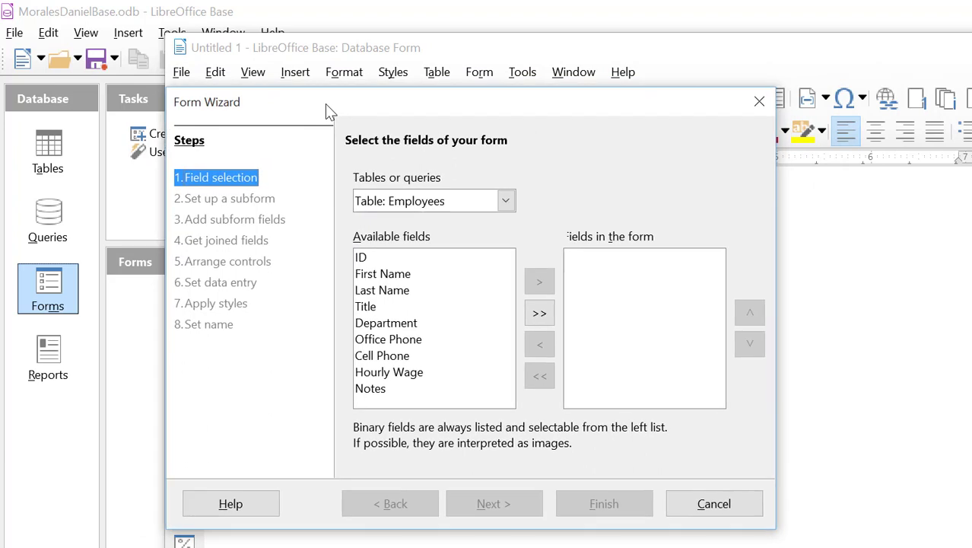
pyautogui.moveTo(338, 107); pyautogui.dragTo(309, 89)
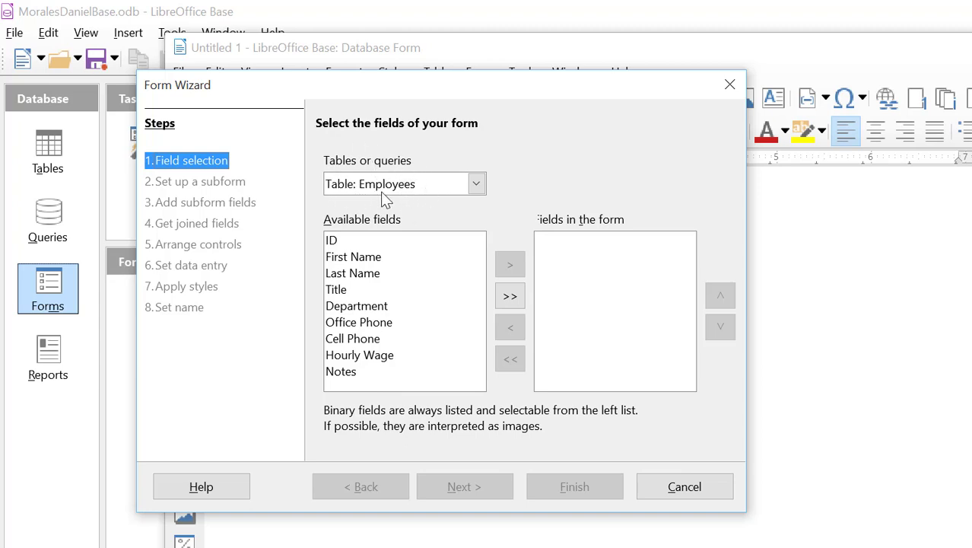
# Step: Add all nine Employees fields to the form and skip the subform step
pyautogui.click(344, 245)
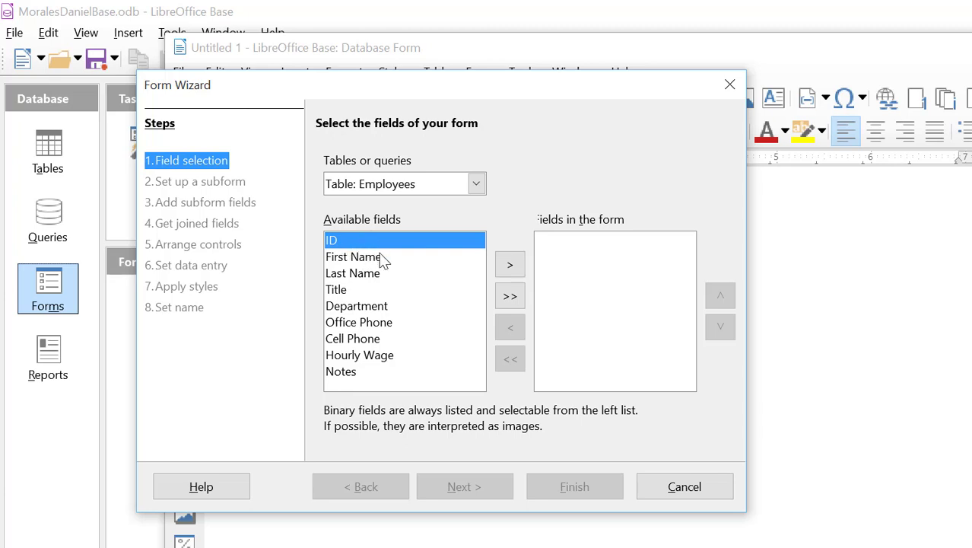
pyautogui.click(509, 297)
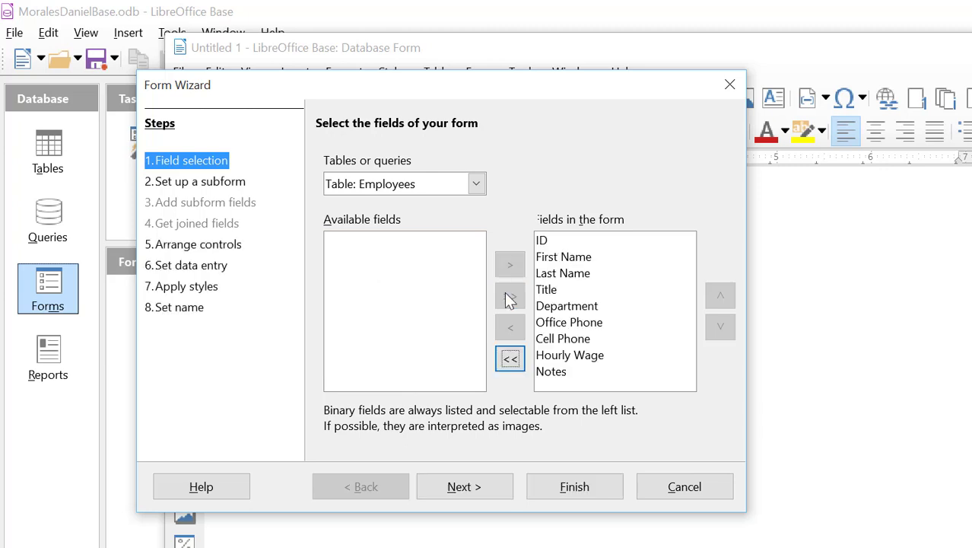
pyautogui.click(510, 358)
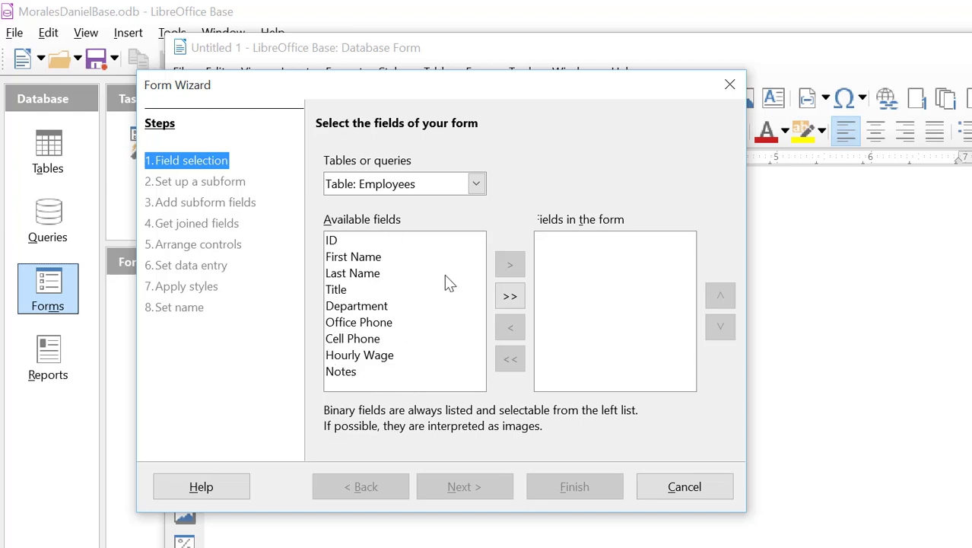
pyautogui.click(510, 298)
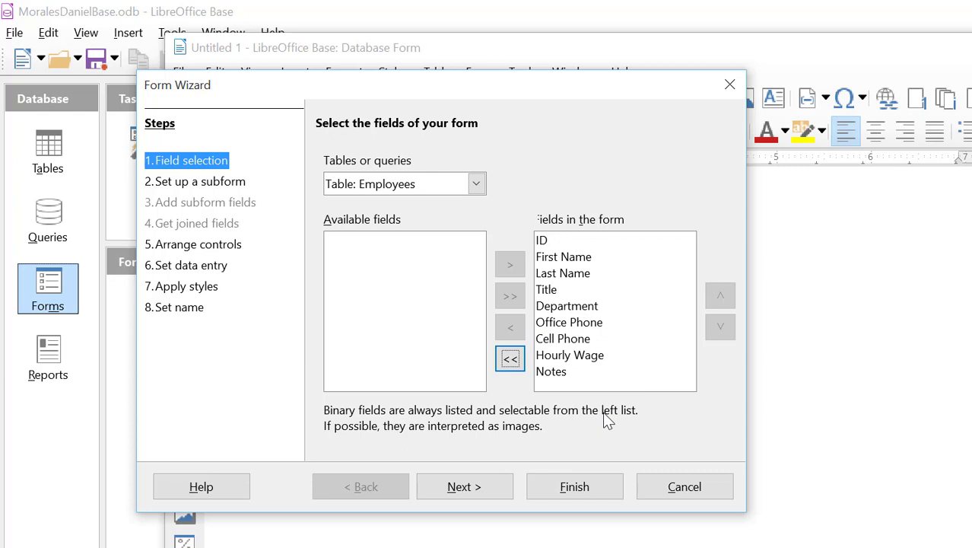
pyautogui.click(472, 495)
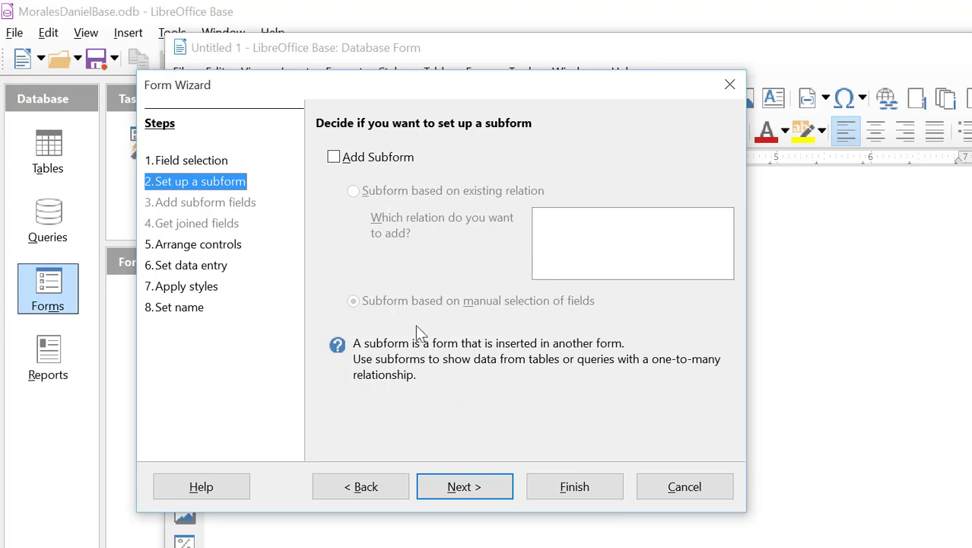
pyautogui.click(465, 487)
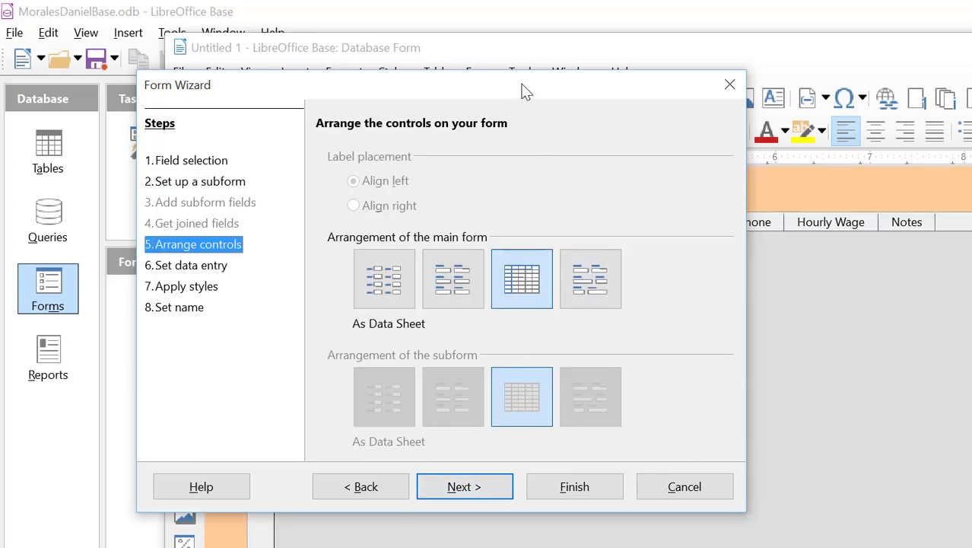
# Step: Arrange the main form as Columnar - Labels Left and advance to data entry settings
pyautogui.moveTo(523, 85); pyautogui.dragTo(844, 102)
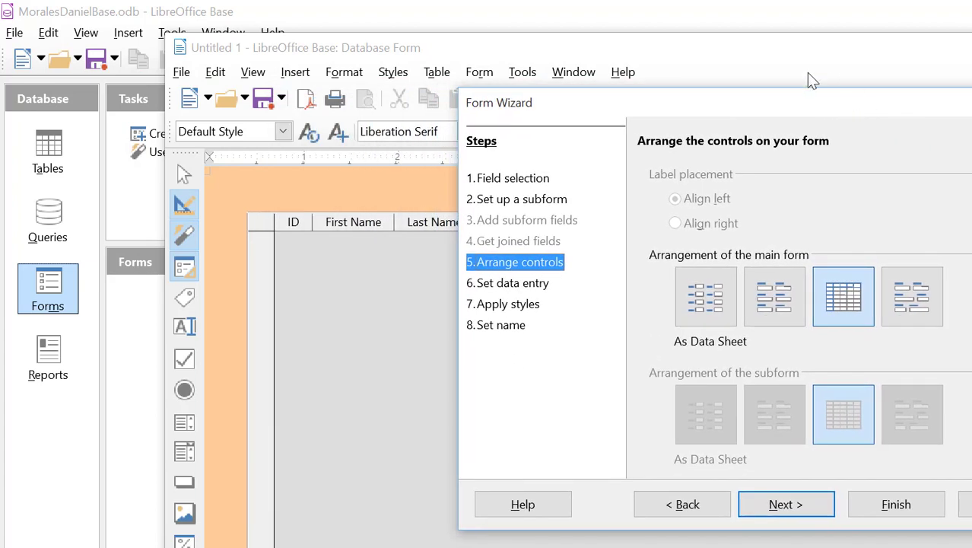
pyautogui.click(706, 308)
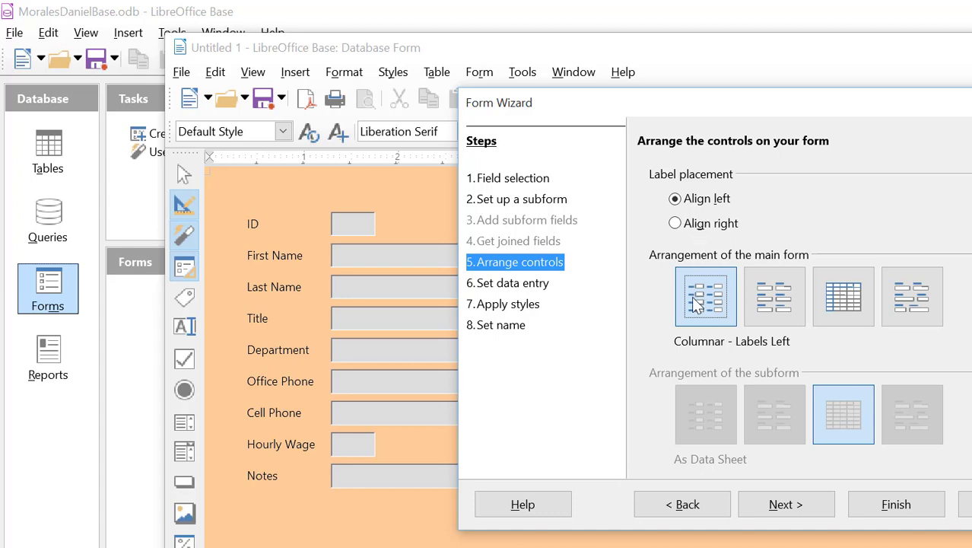
pyautogui.moveTo(704, 114); pyautogui.dragTo(588, 98)
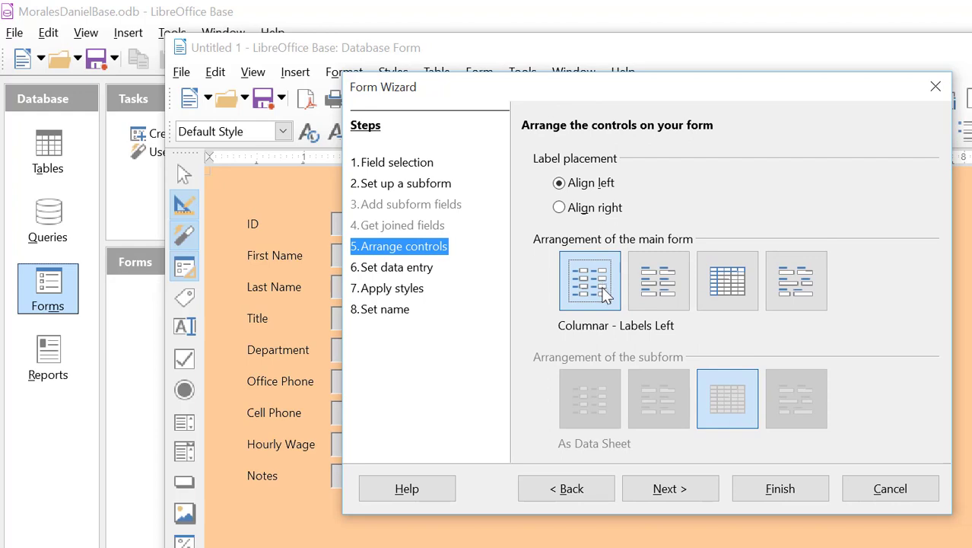
pyautogui.click(686, 487)
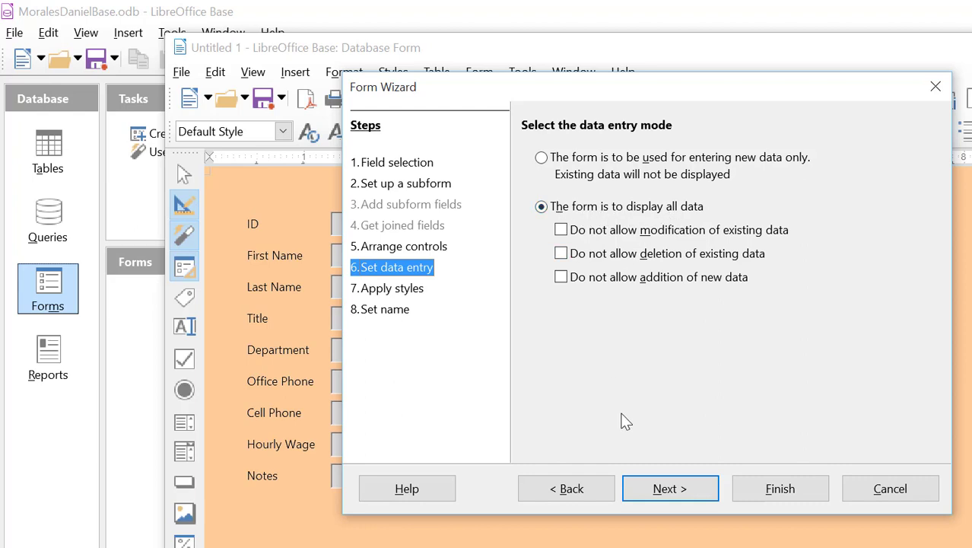
# Step: Keep data entry defaults, apply the Bright Blue style with 3D-look field borders, then continue
pyautogui.click(670, 487)
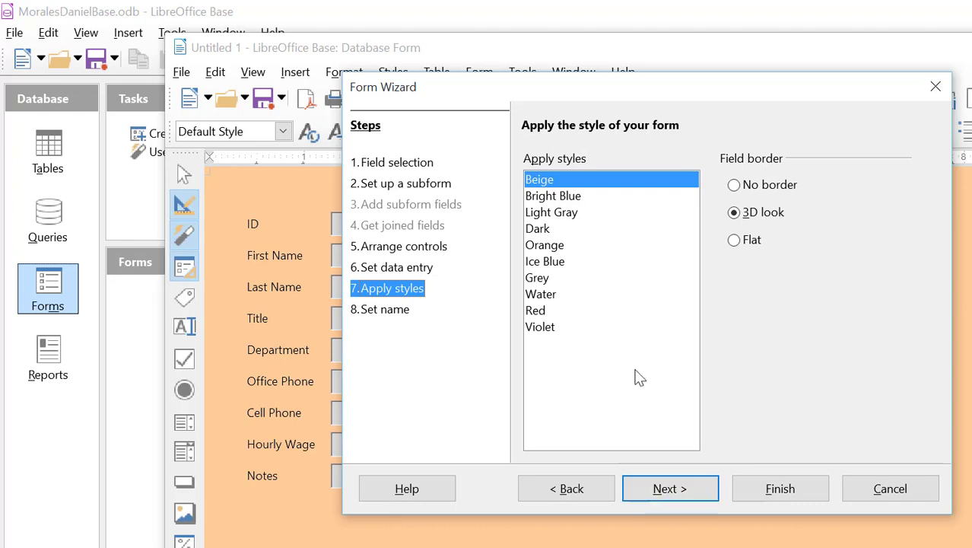
pyautogui.moveTo(643, 91); pyautogui.dragTo(699, 88)
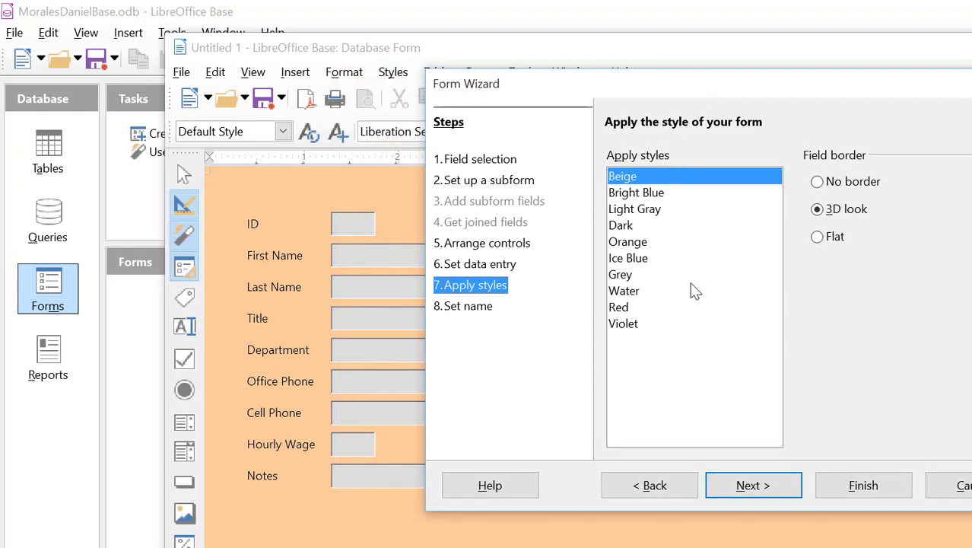
pyautogui.click(659, 194)
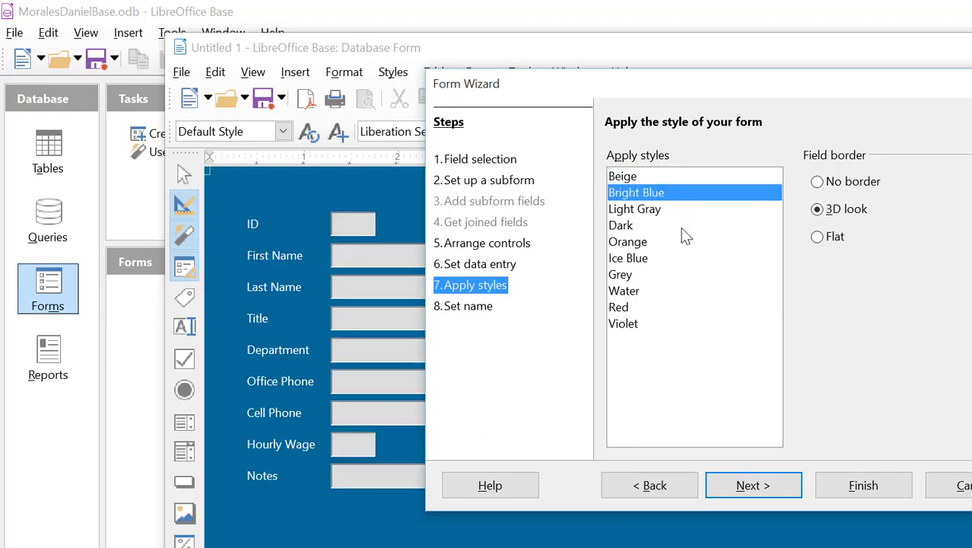
pyautogui.click(820, 238)
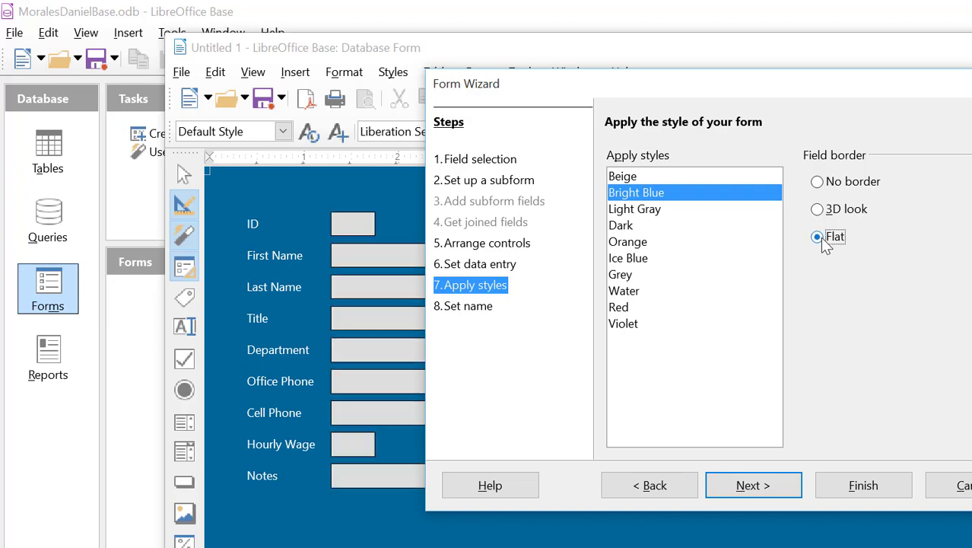
pyautogui.click(818, 211)
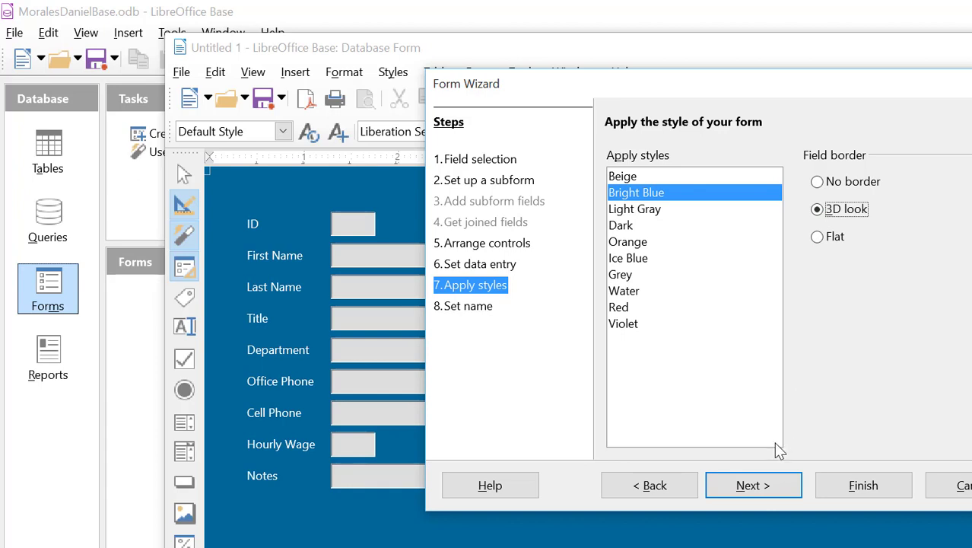
pyautogui.click(753, 487)
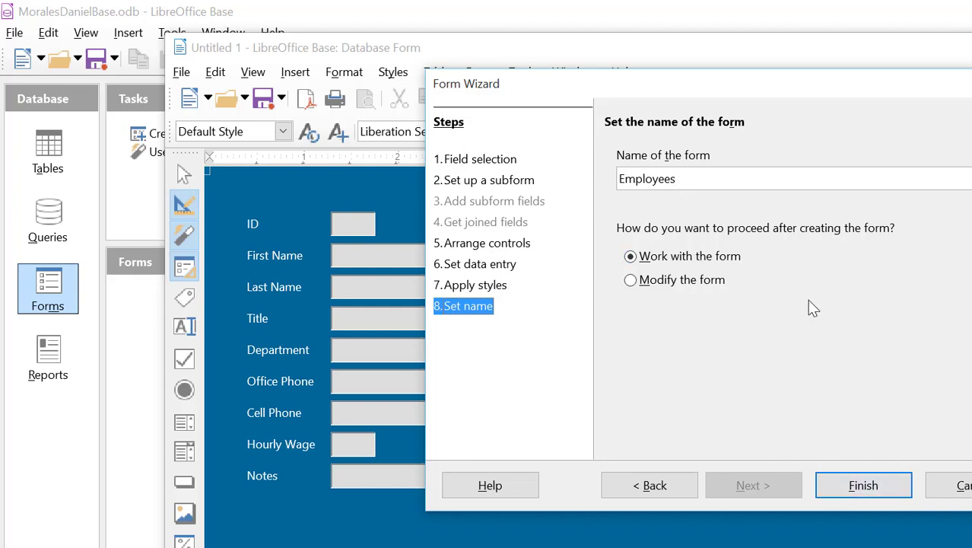
pyautogui.moveTo(822, 90); pyautogui.dragTo(731, 67)
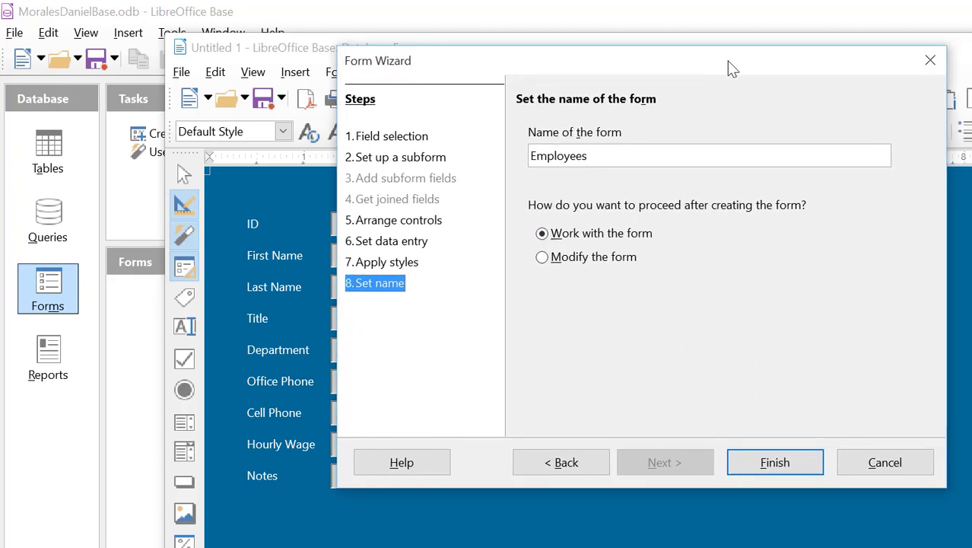
# Step: Finish the wizard to create the Employees form and enter ID 1
pyautogui.click(773, 462)
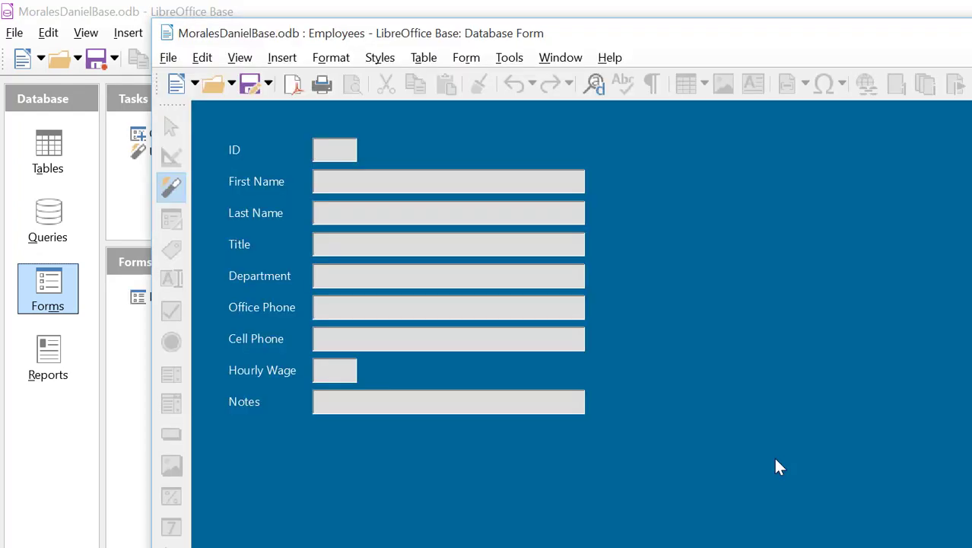
pyautogui.moveTo(685, 35)
pyautogui.mouseDown()
pyautogui.moveTo(658, 47)
pyautogui.moveTo(571, 31)
pyautogui.mouseUp()
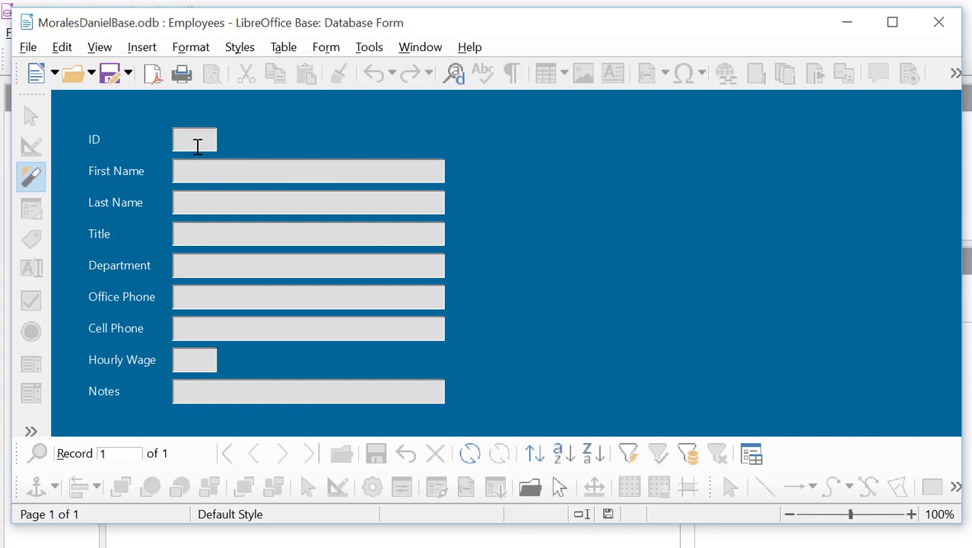
pyautogui.write('1')
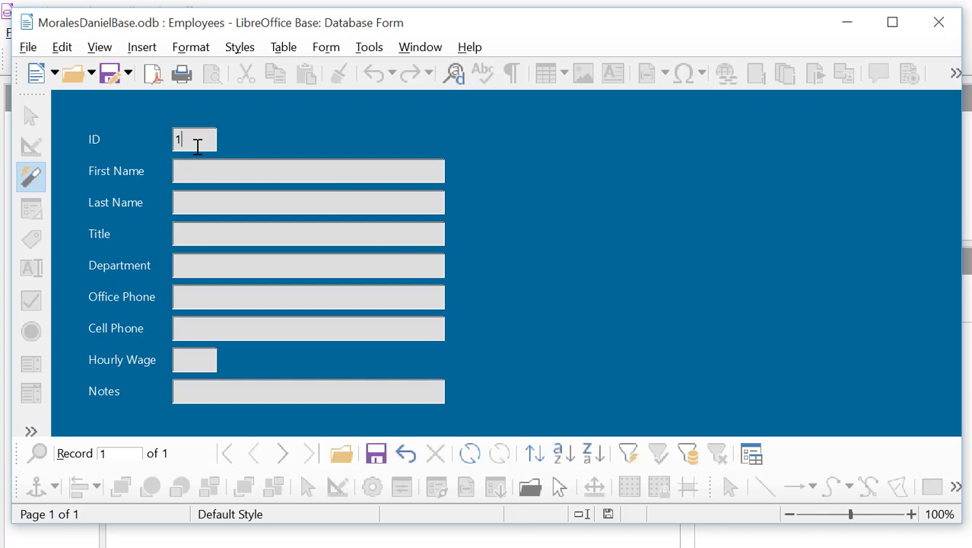
pyautogui.press('BackSpace')
pyautogui.write('01')
pyautogui.click(199, 171)
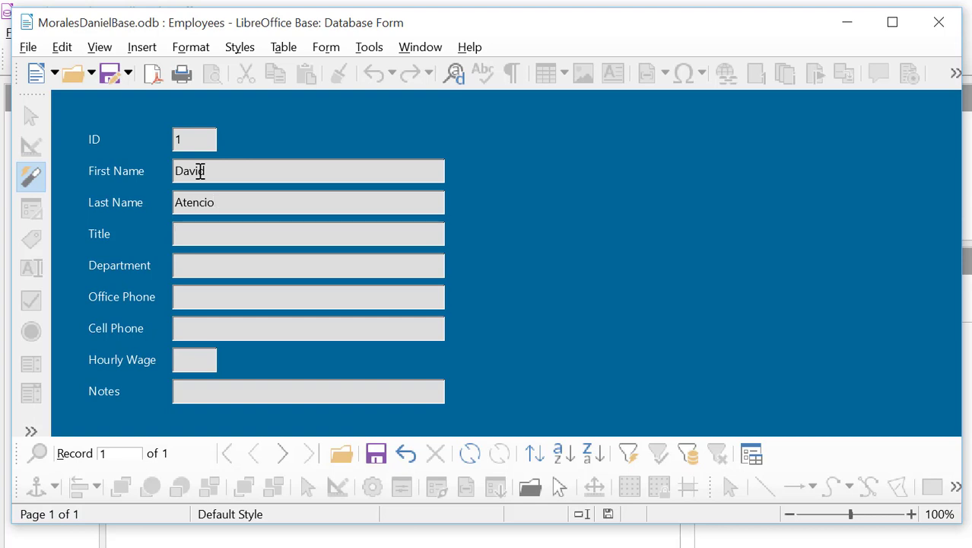
# Step: Enter the employee's name, title IT Director, department Information Technology, both phone numbers and wage 45.00
pyautogui.write('IT Director')
pyautogui.press('Tab')
pyautogui.write('Informatio')
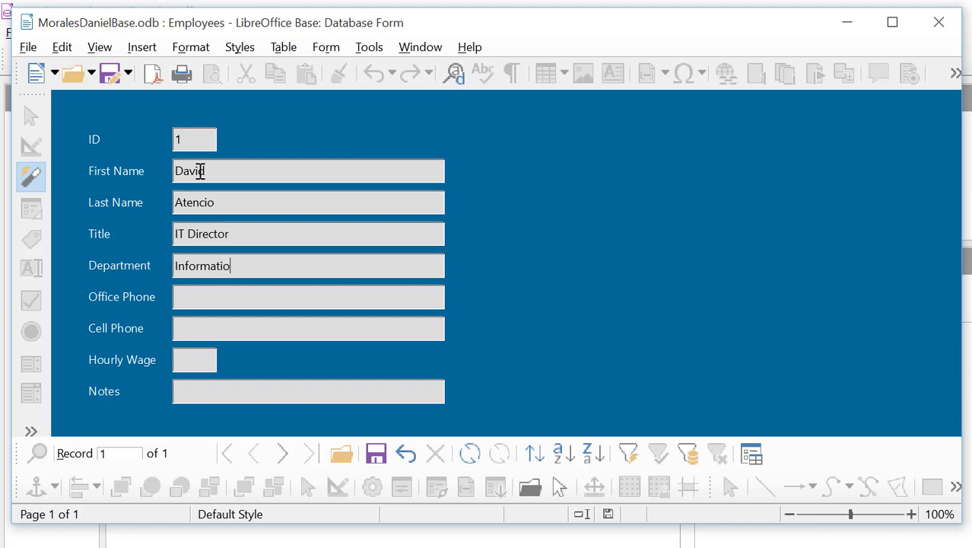
pyautogui.write('n Technology')
pyautogui.press('Tab')
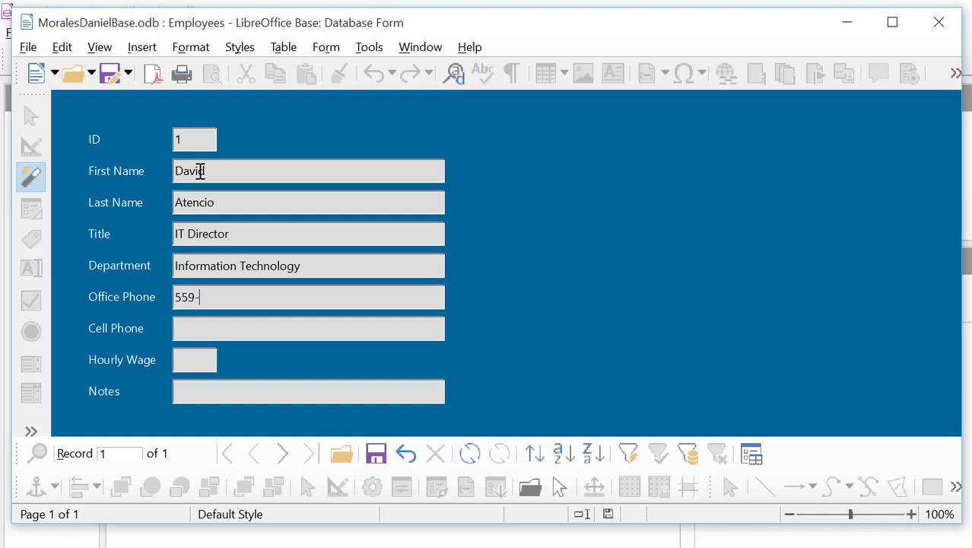
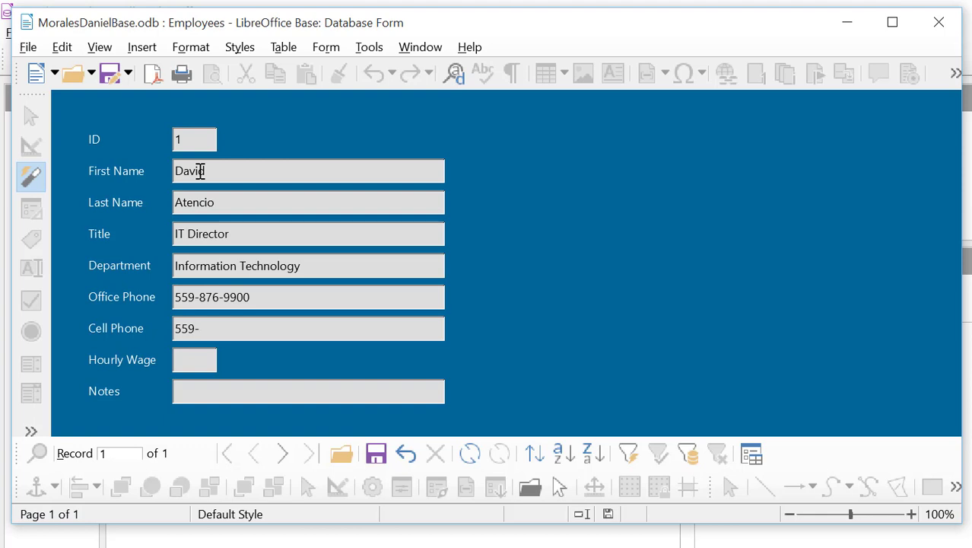
pyautogui.write('45')
pyautogui.write('.00')
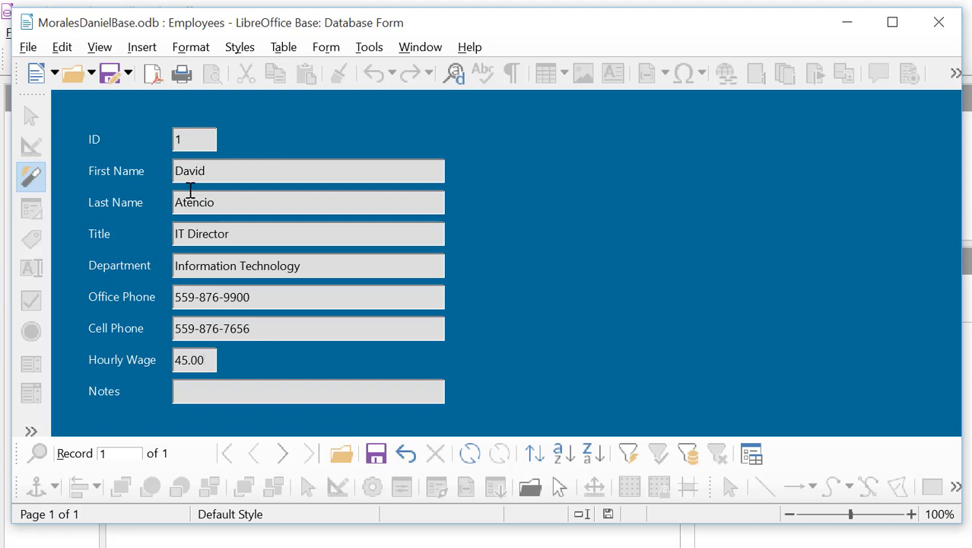
# Step: Type the note 'All around great co-worker.' and change Hourly Wage to 45.98
pyautogui.click(199, 391)
pyautogui.write('All around great')
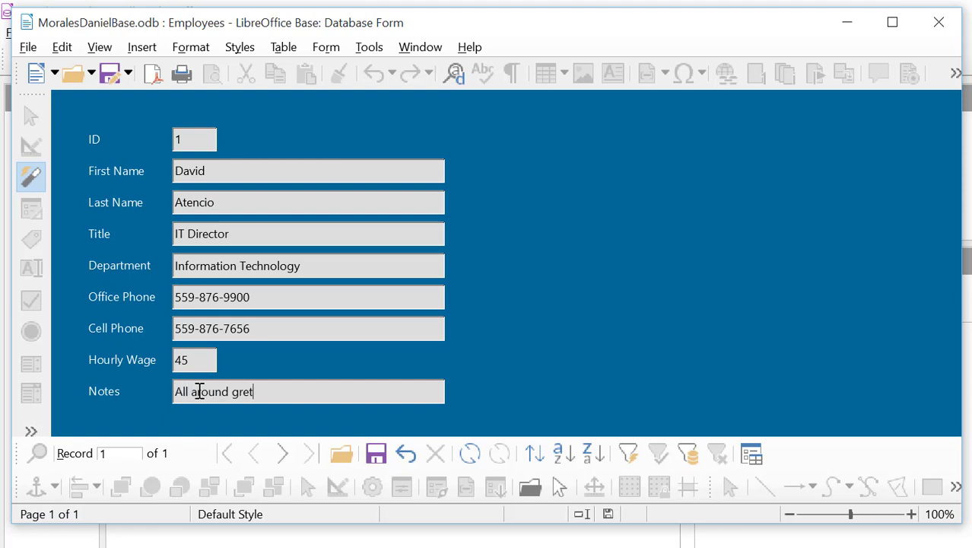
pyautogui.press('BackSpace')
pyautogui.press('BackSpace')
pyautogui.write('at co-worker.')
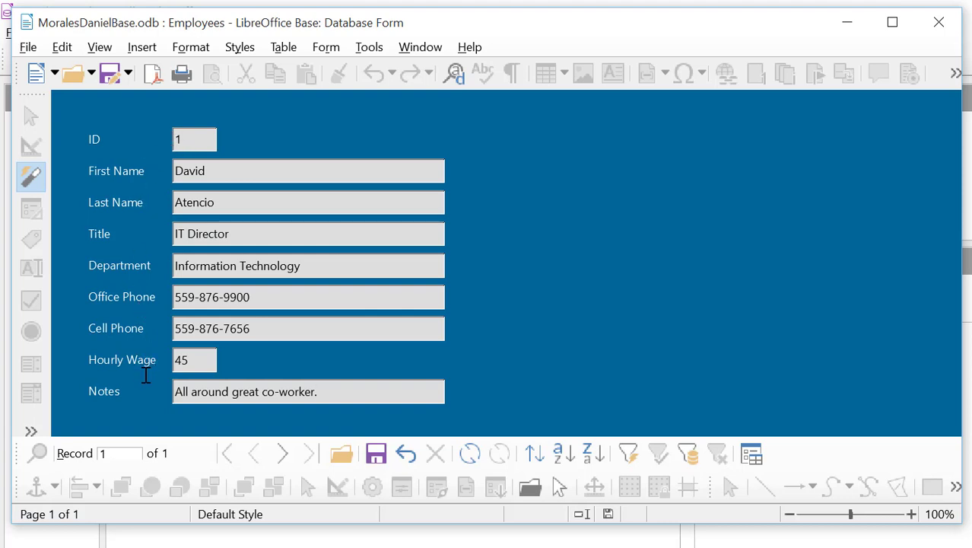
pyautogui.click(210, 361)
pyautogui.write('.98')
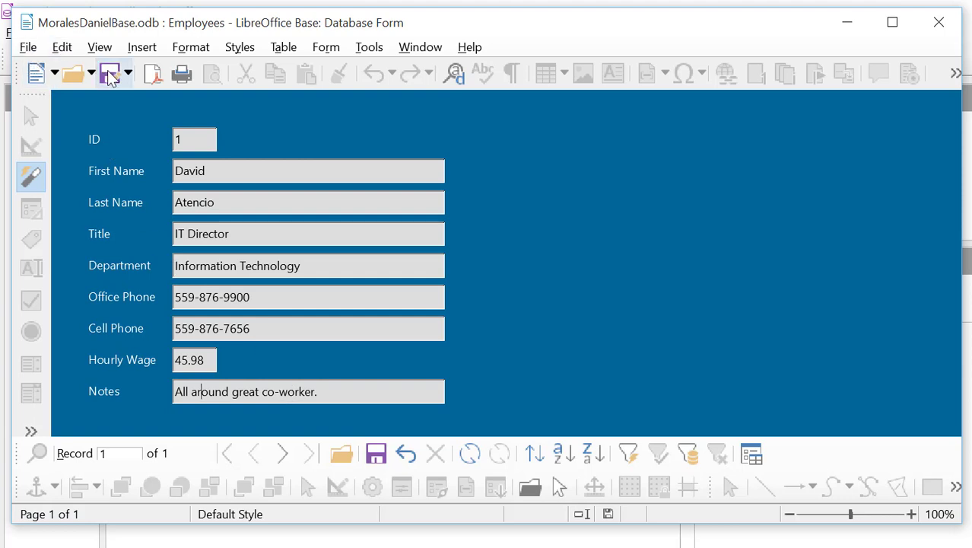
# Step: Save the form with record 1 and move to a blank new record
pyautogui.click(27, 47)
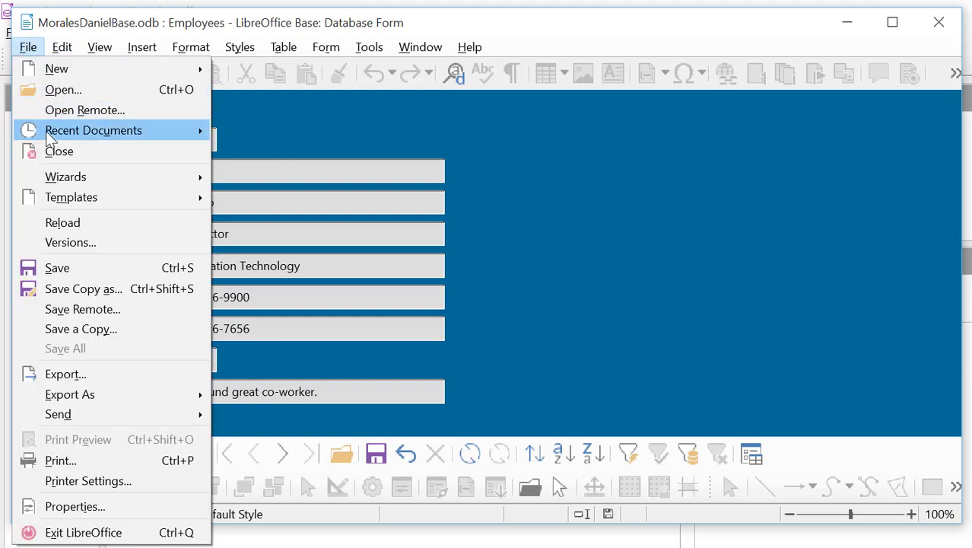
pyautogui.click(64, 265)
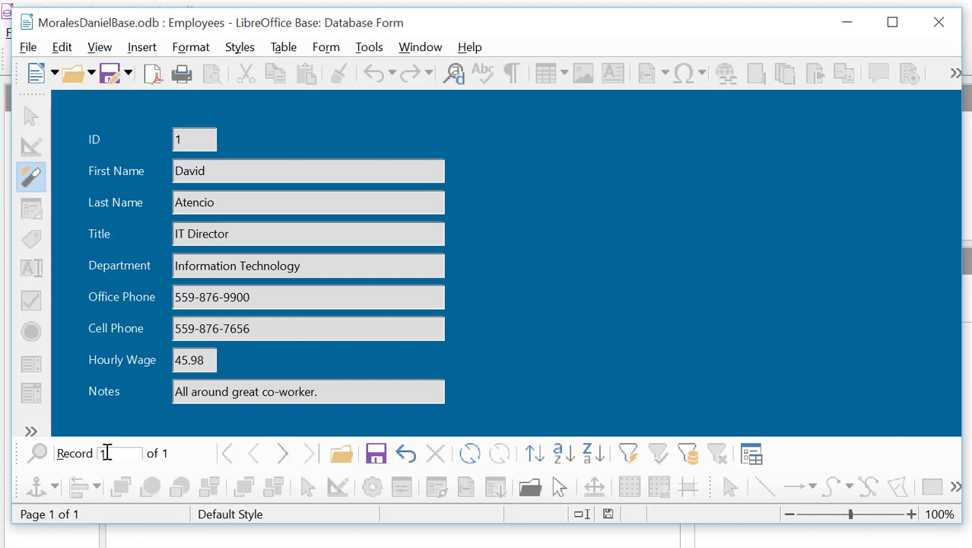
pyautogui.click(283, 455)
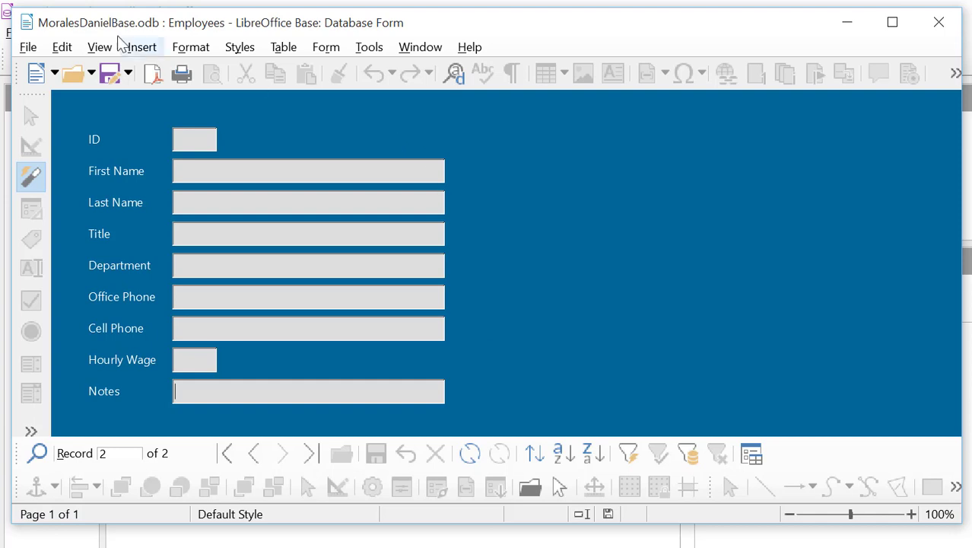
# Step: Save the Employees form again from the File menu
pyautogui.click(110, 75)
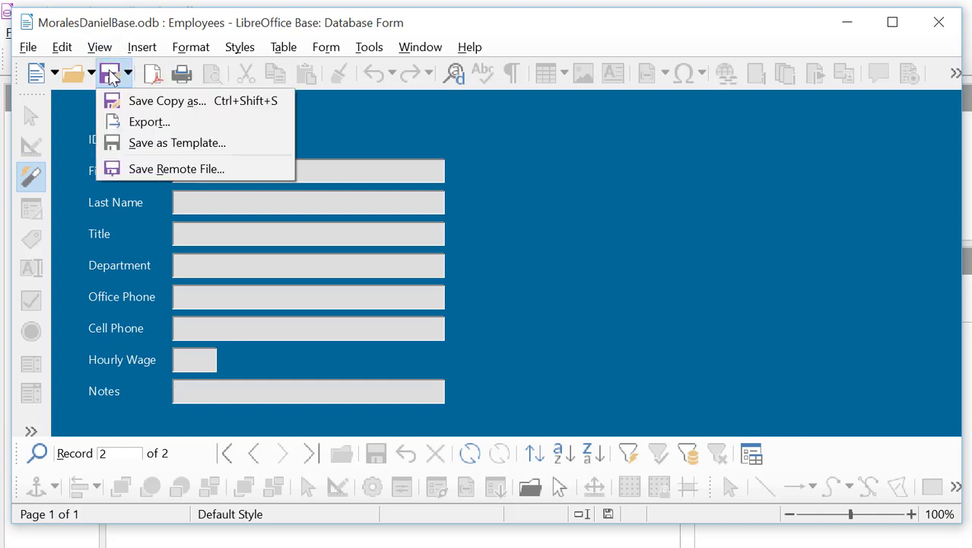
pyautogui.click(28, 47)
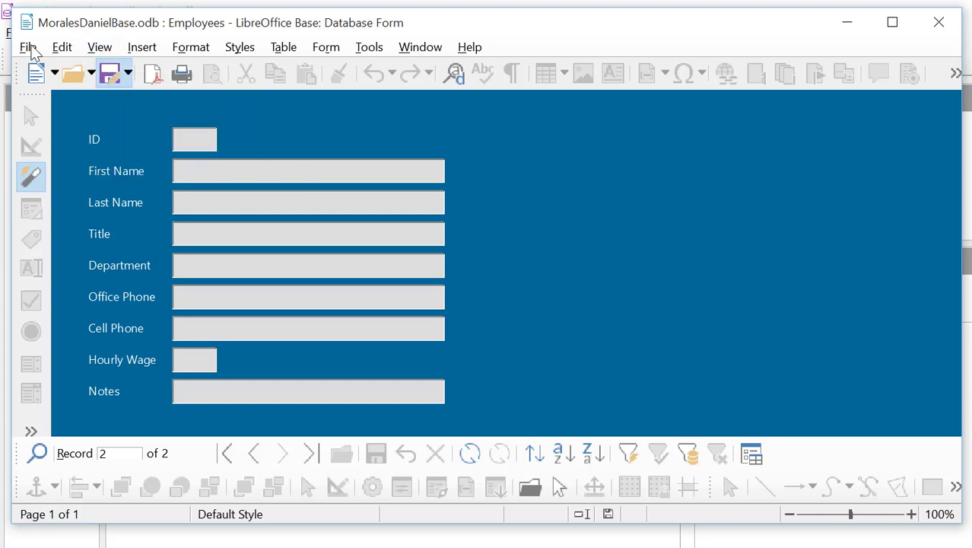
pyautogui.click(28, 47)
pyautogui.click(61, 265)
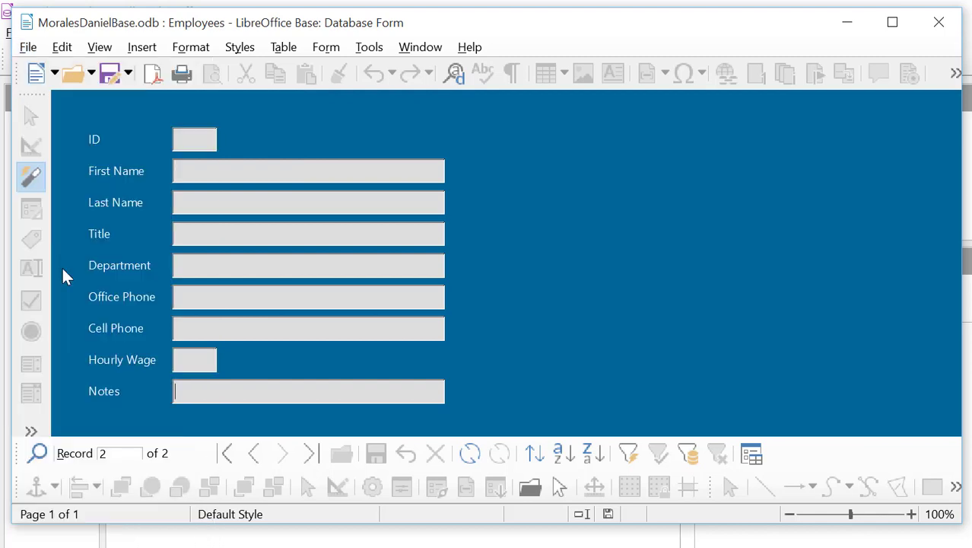